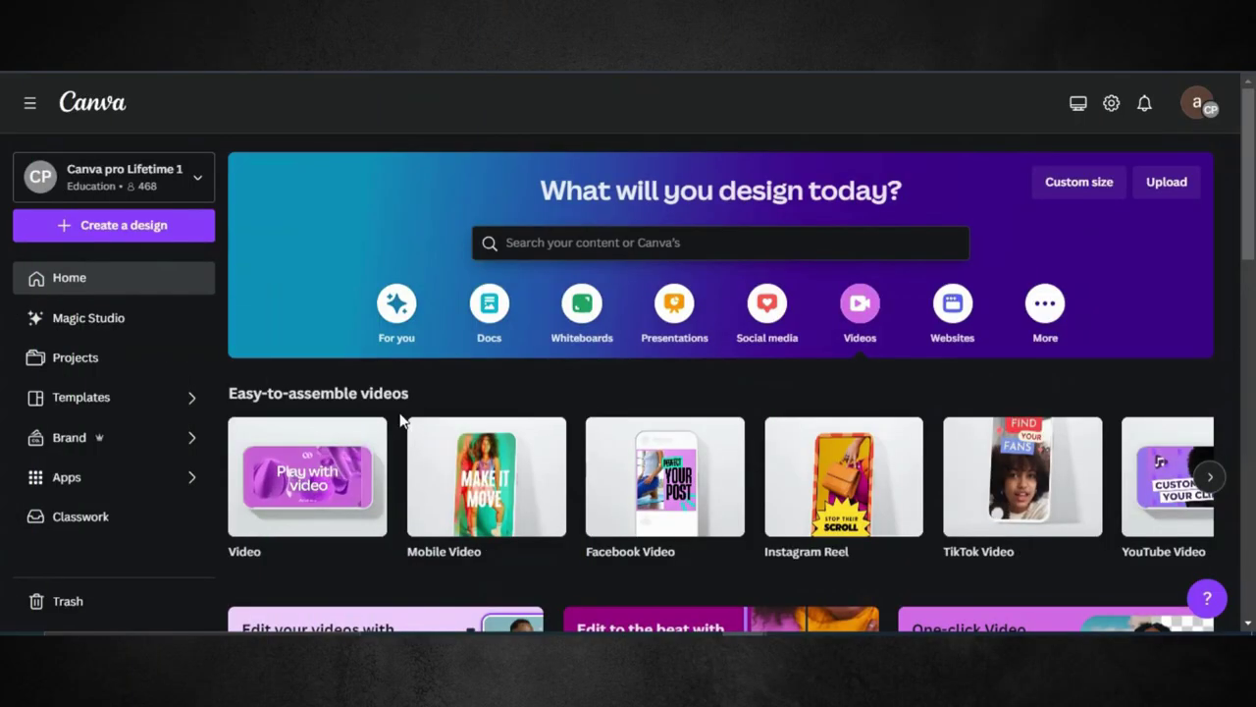
Start a blank video design and zoom the canvas out to about 24%
left_click(329, 475)
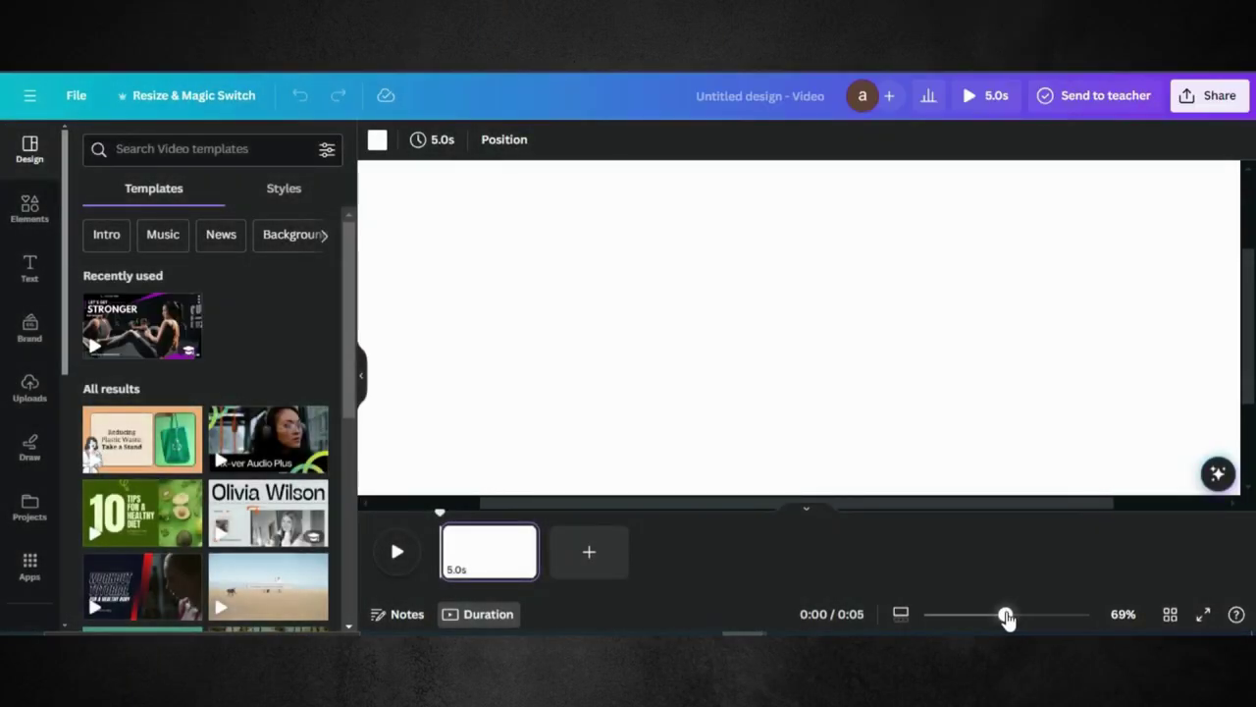
left_click_drag(1006, 616, 973, 616)
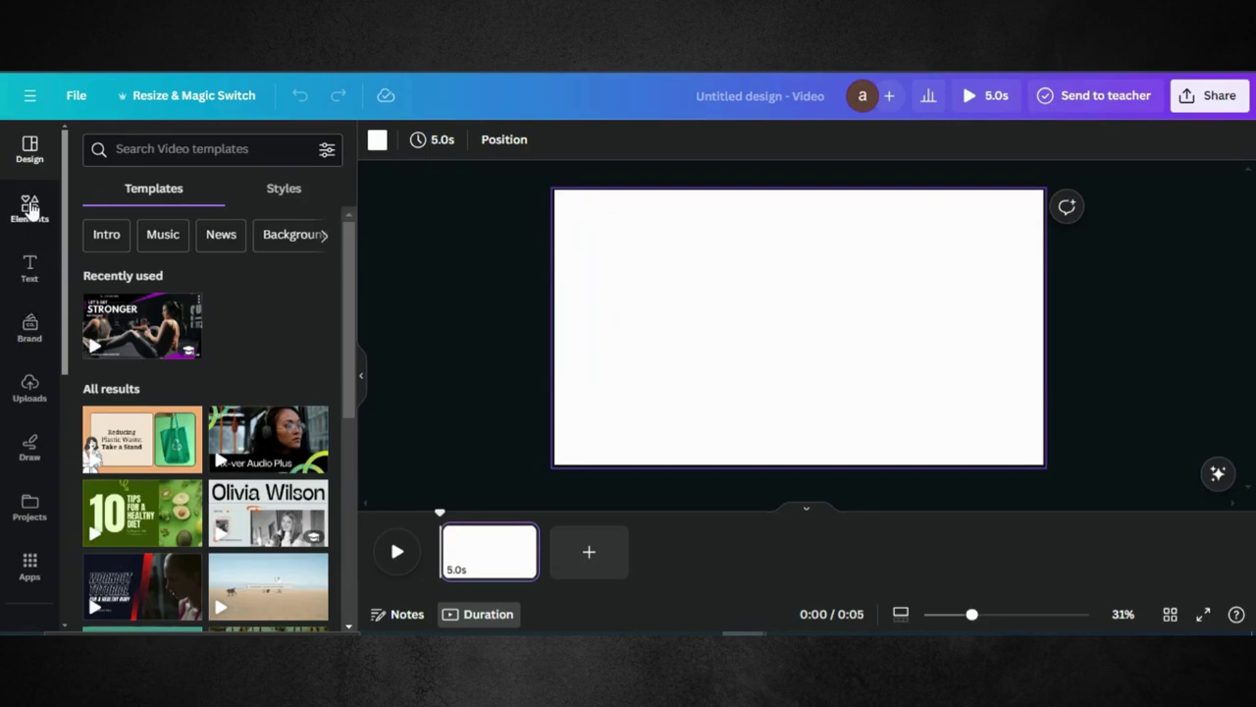
Add the first dark drip corner graphic from the 'set:nAFWfz935UI' element search to the page
left_click(30, 206)
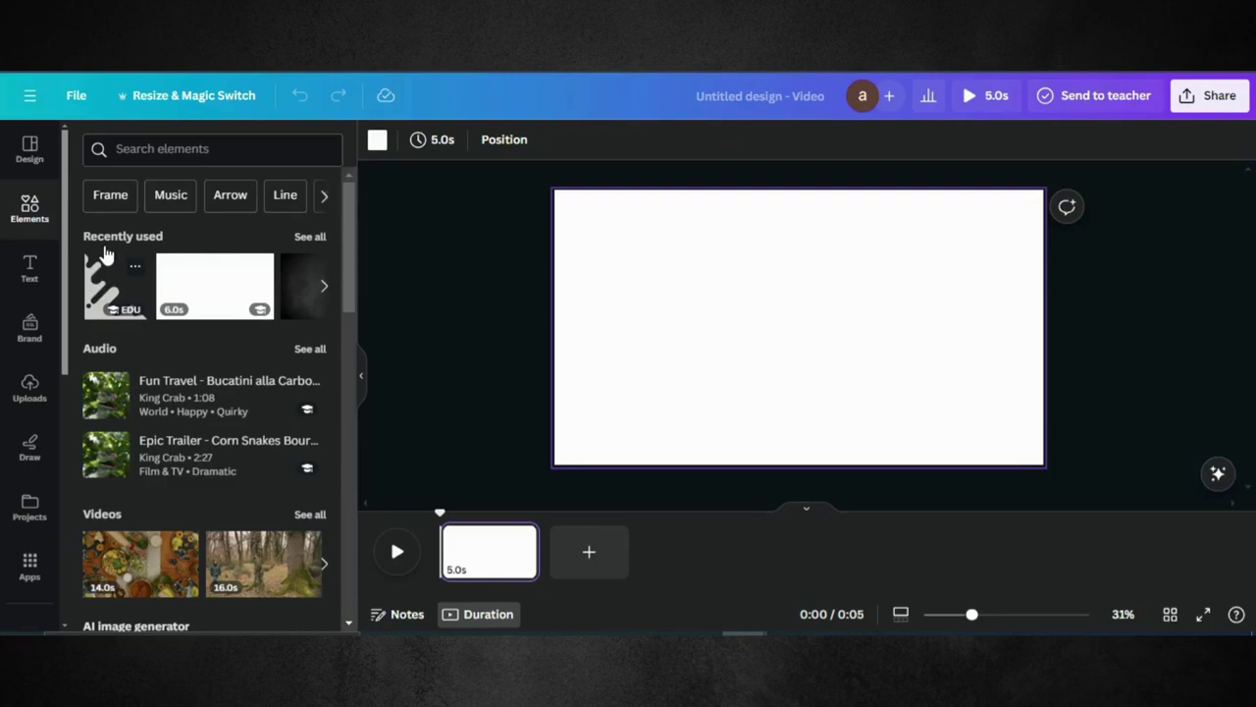
mouse_move(114, 285)
left_click(138, 147)
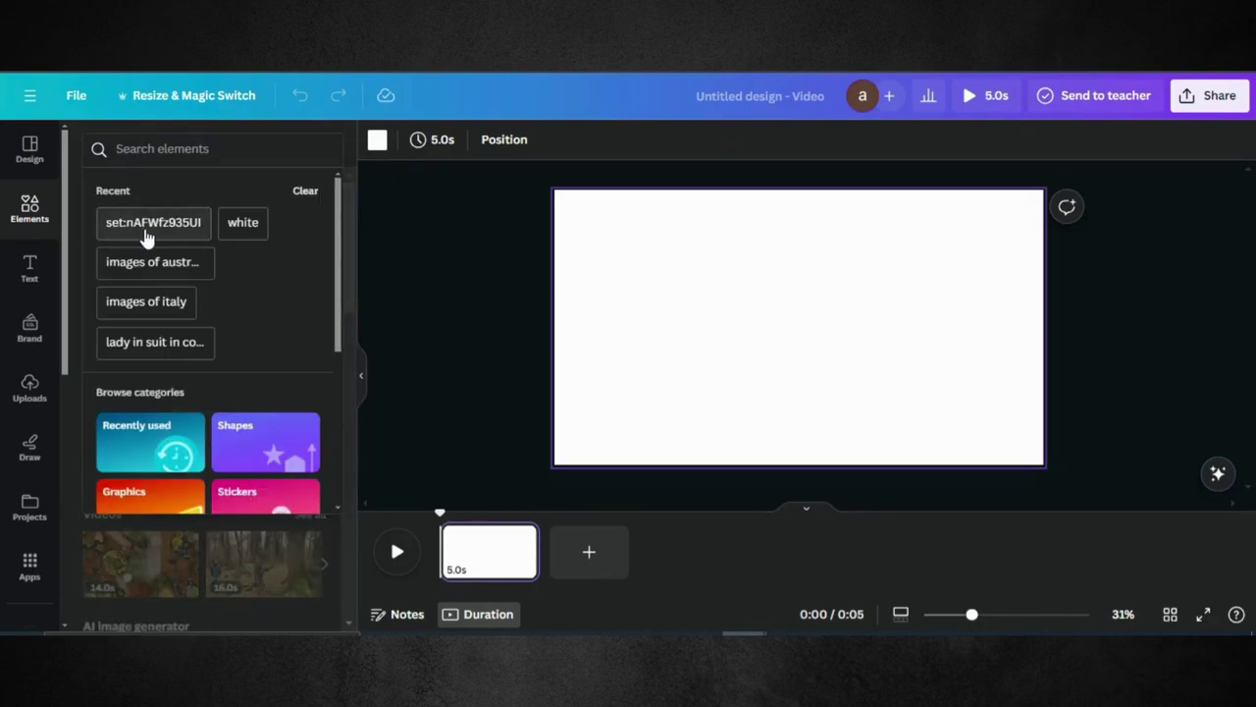
left_click(147, 234)
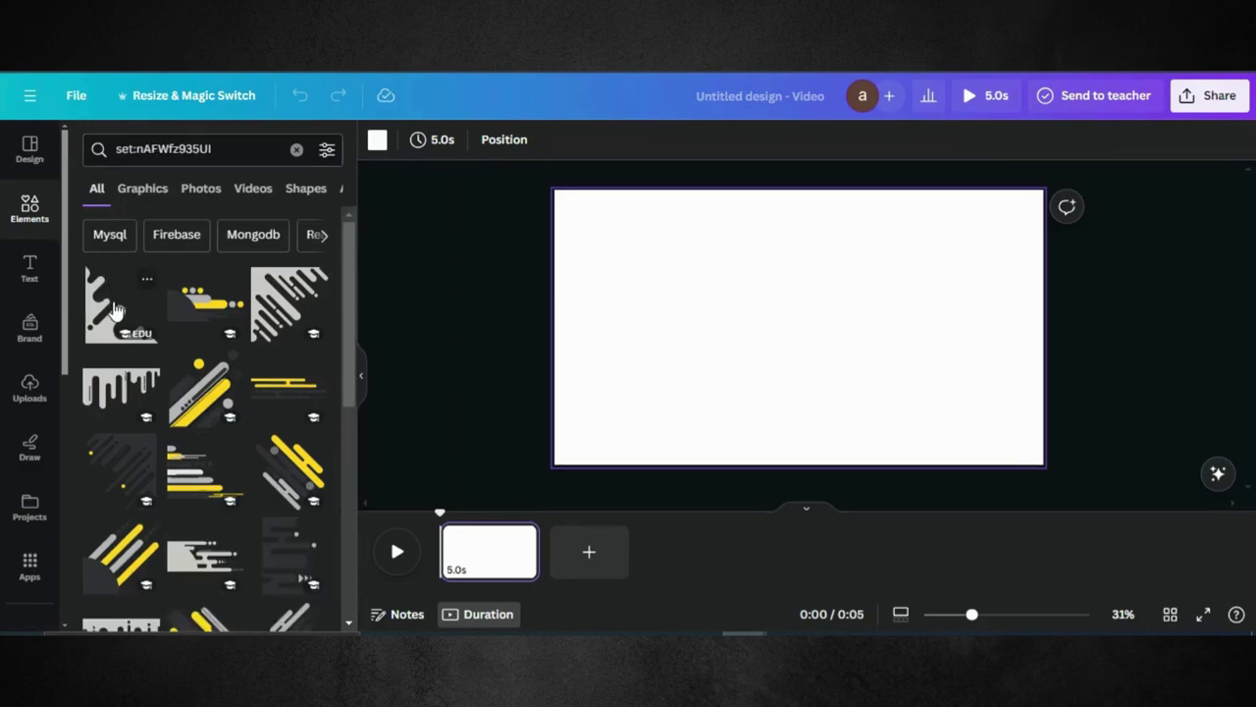
left_click(115, 311)
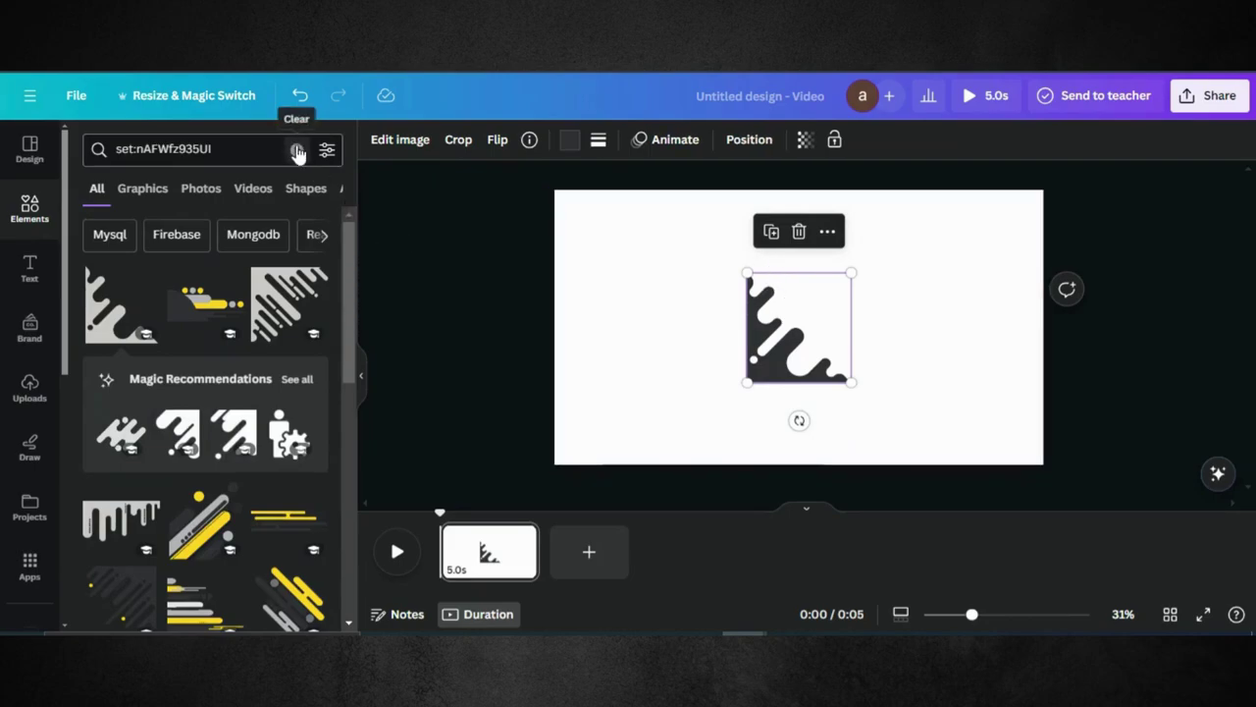
Fit the drip graphic into the top-left corner, enlarged over the page's left half, and duplicate it
left_click_drag(764, 361, 574, 243)
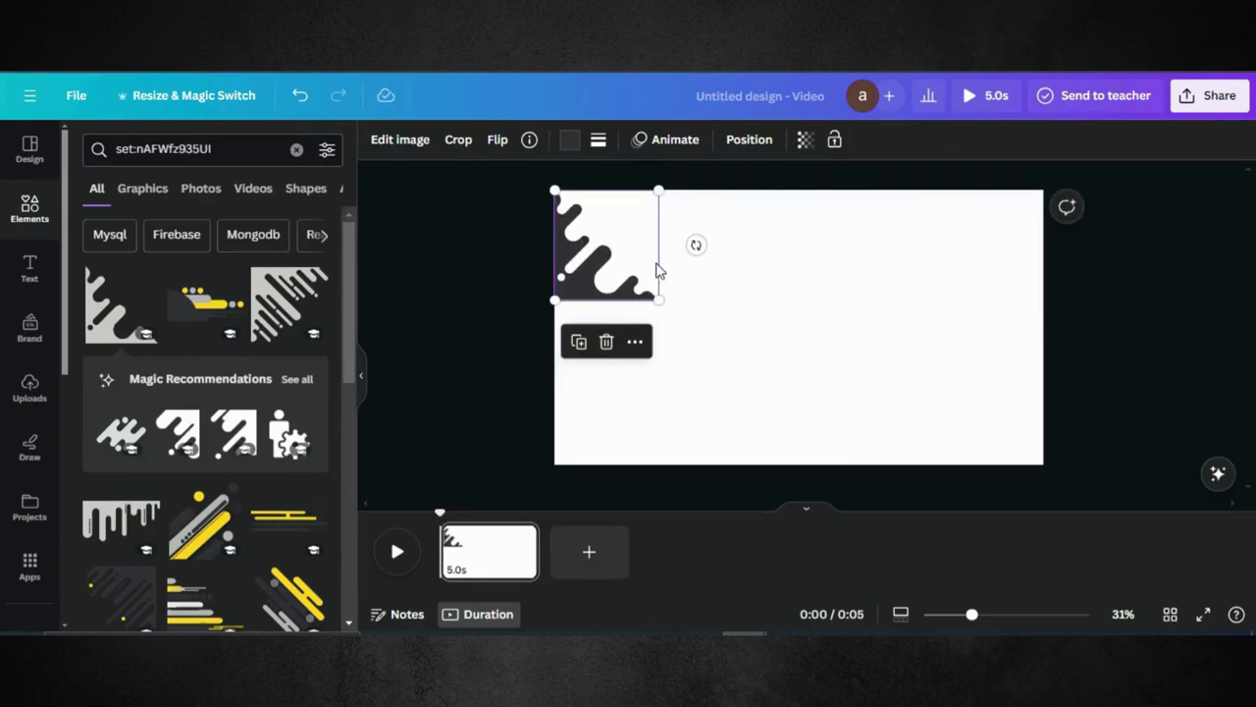
left_click_drag(696, 245, 608, 256)
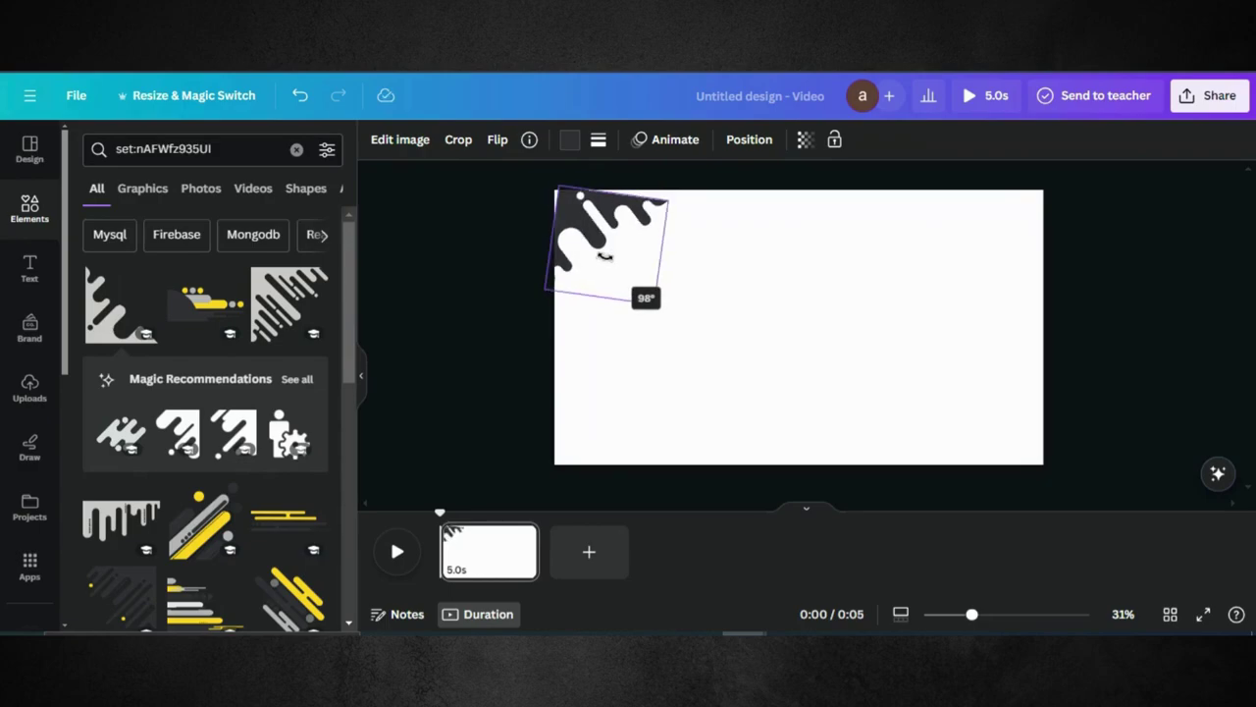
left_click_drag(608, 256, 606, 257)
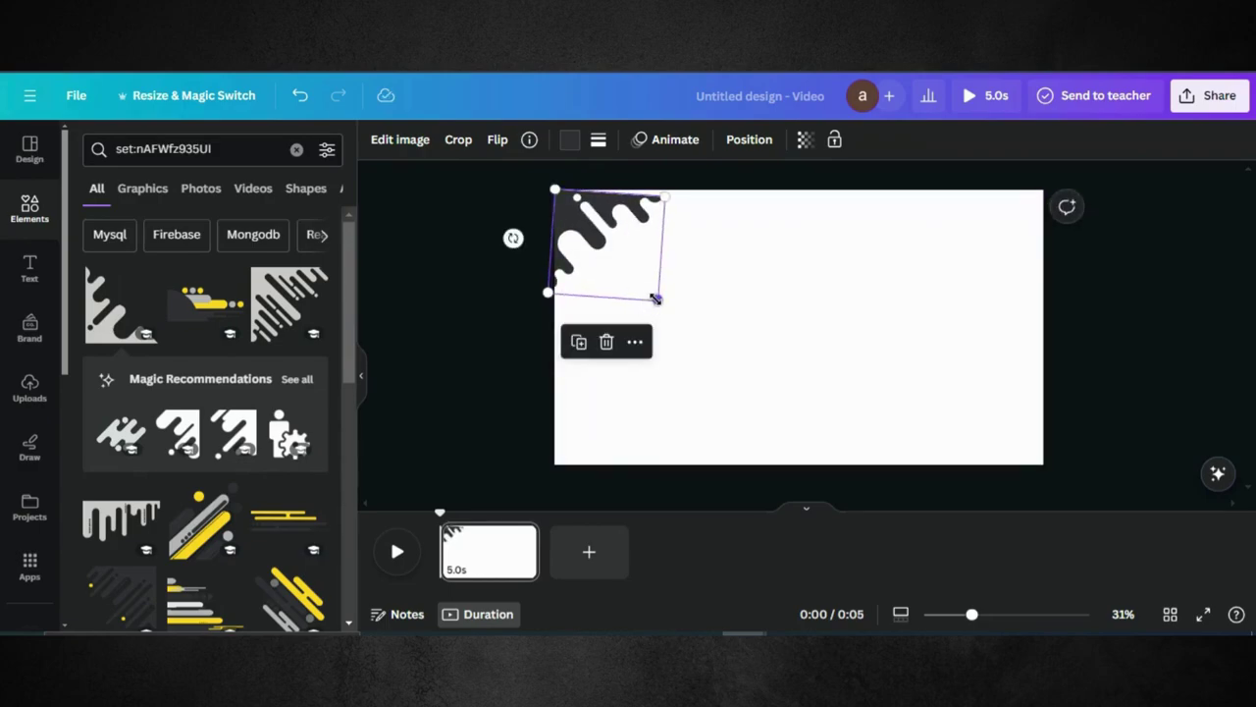
left_click_drag(658, 298, 731, 331)
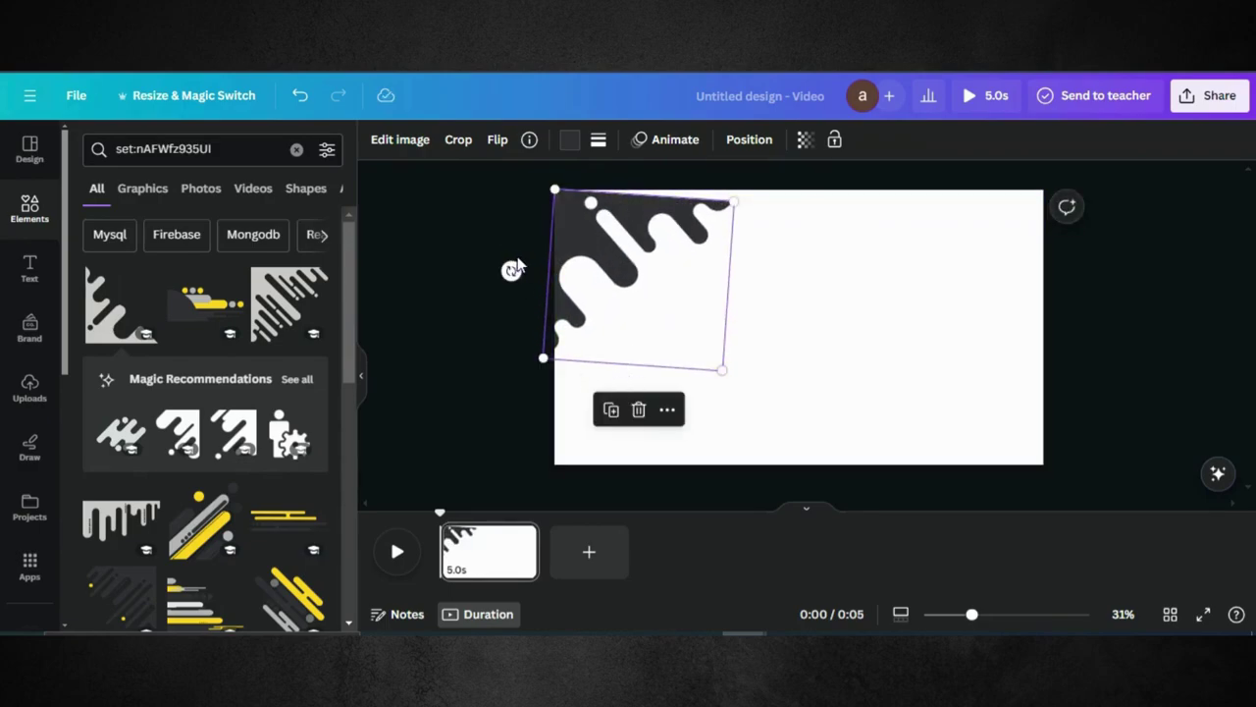
mouse_move(510, 271)
left_mouse_down()
mouse_move(520, 282)
mouse_move(590, 267)
left_mouse_up()
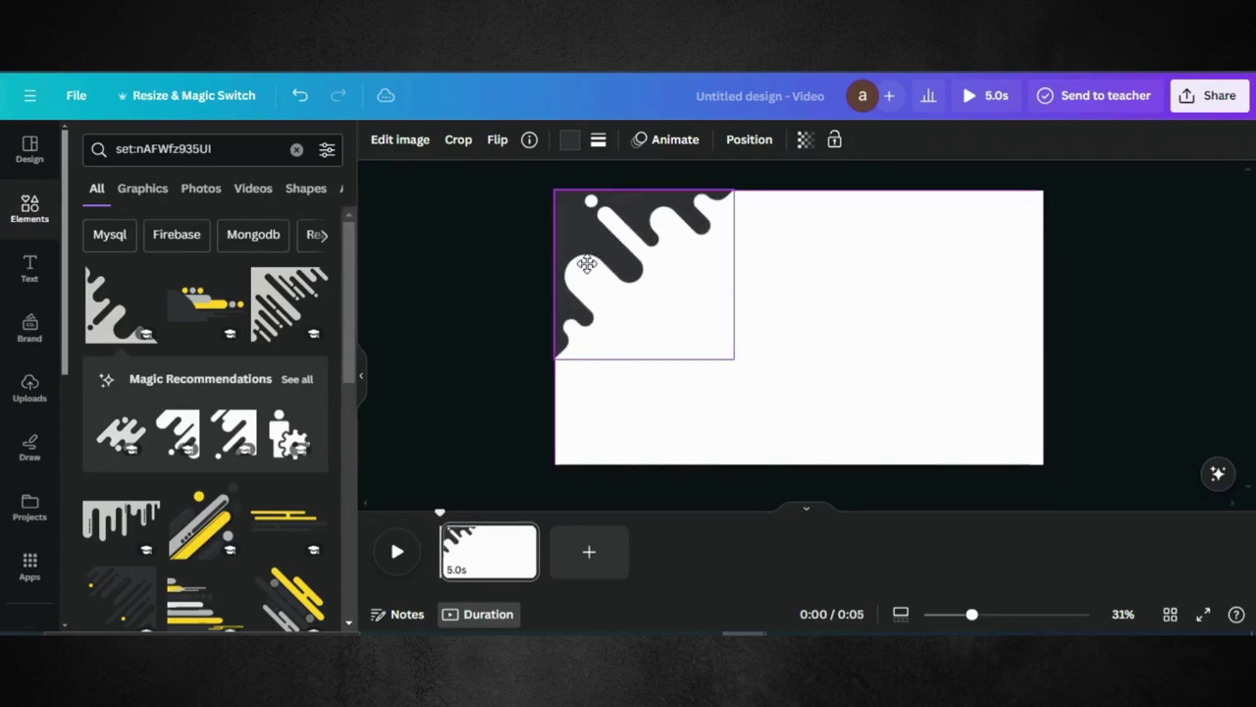
left_click_drag(734, 359, 906, 412)
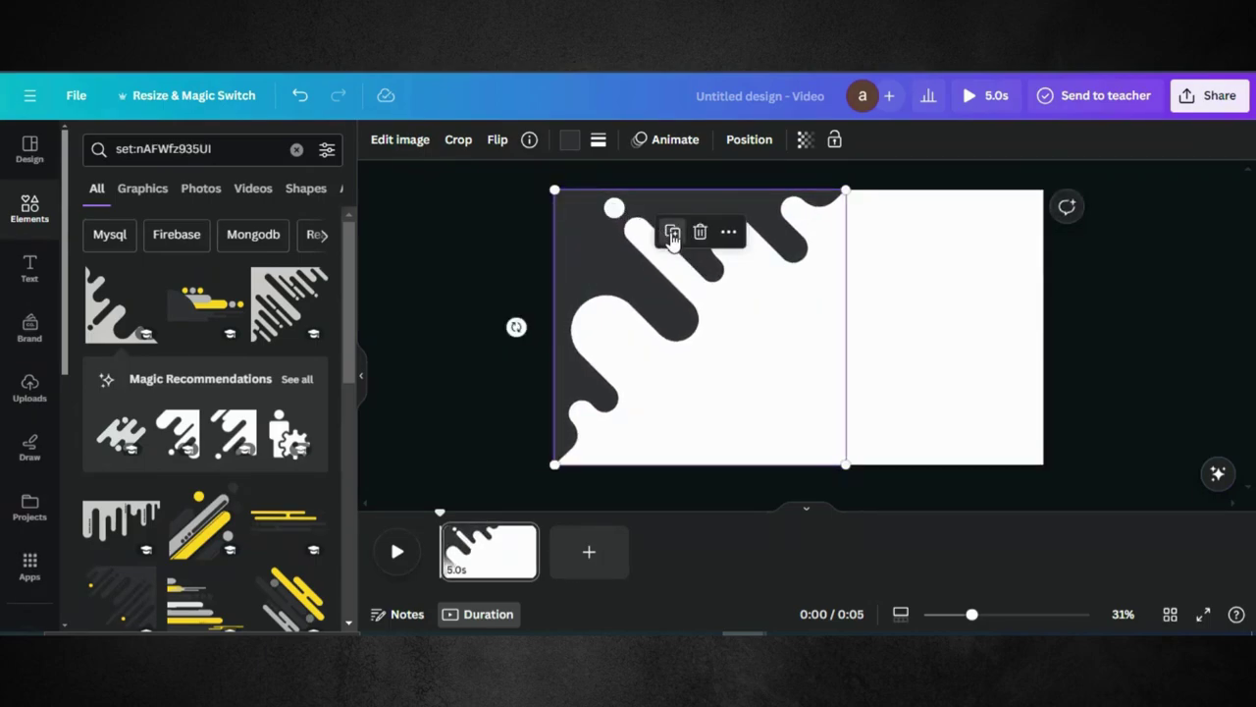
left_click_drag(737, 281, 741, 285)
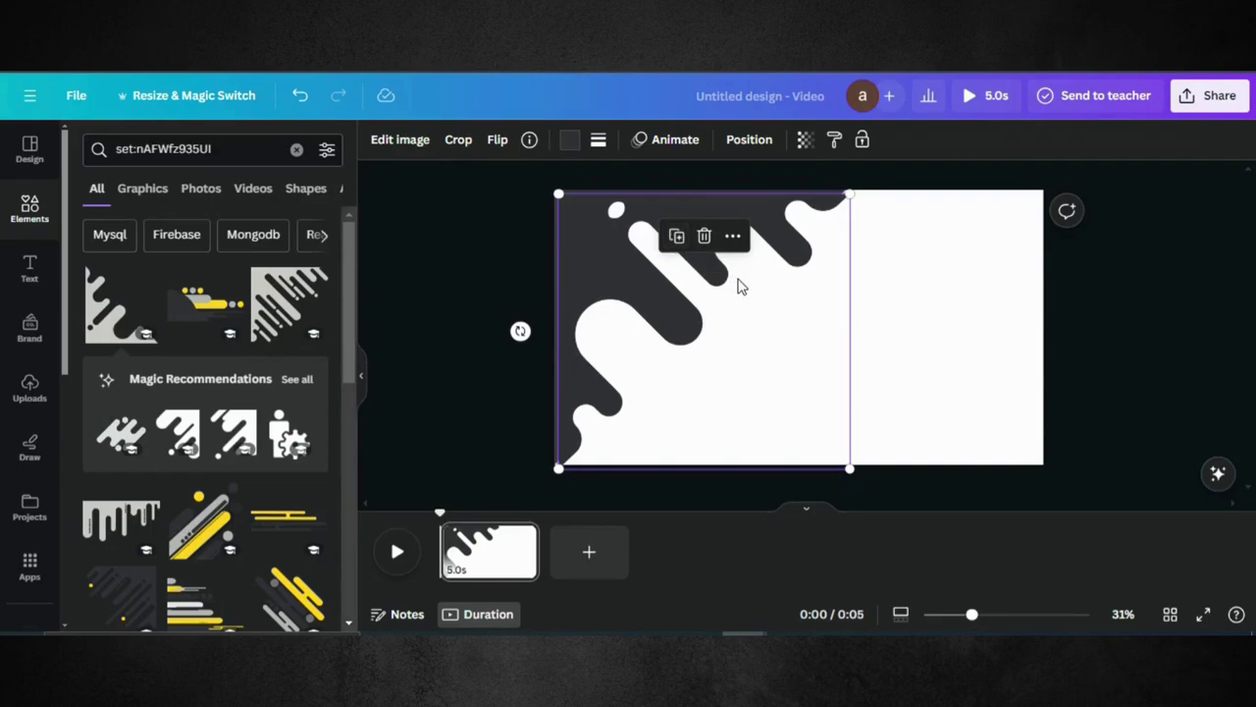
Flip the copied drip graphic horizontally and vertically and move it to the page's right half
left_click(502, 142)
left_click(533, 189)
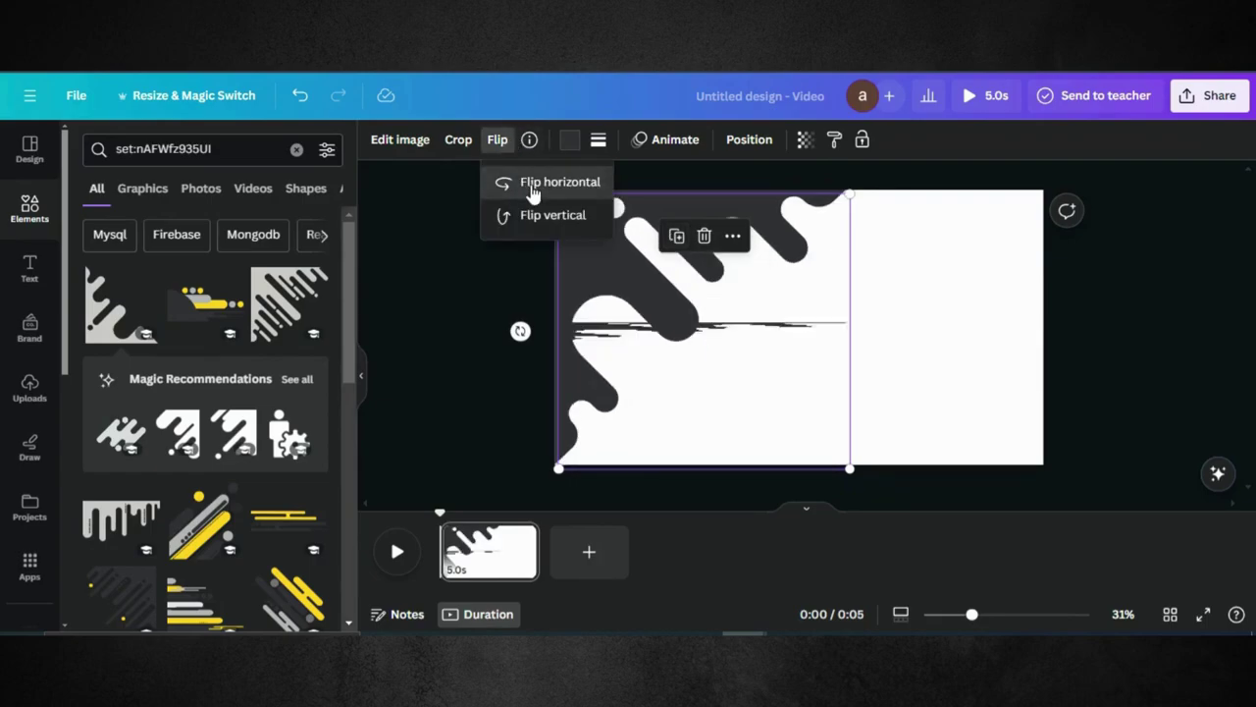
left_click(528, 187)
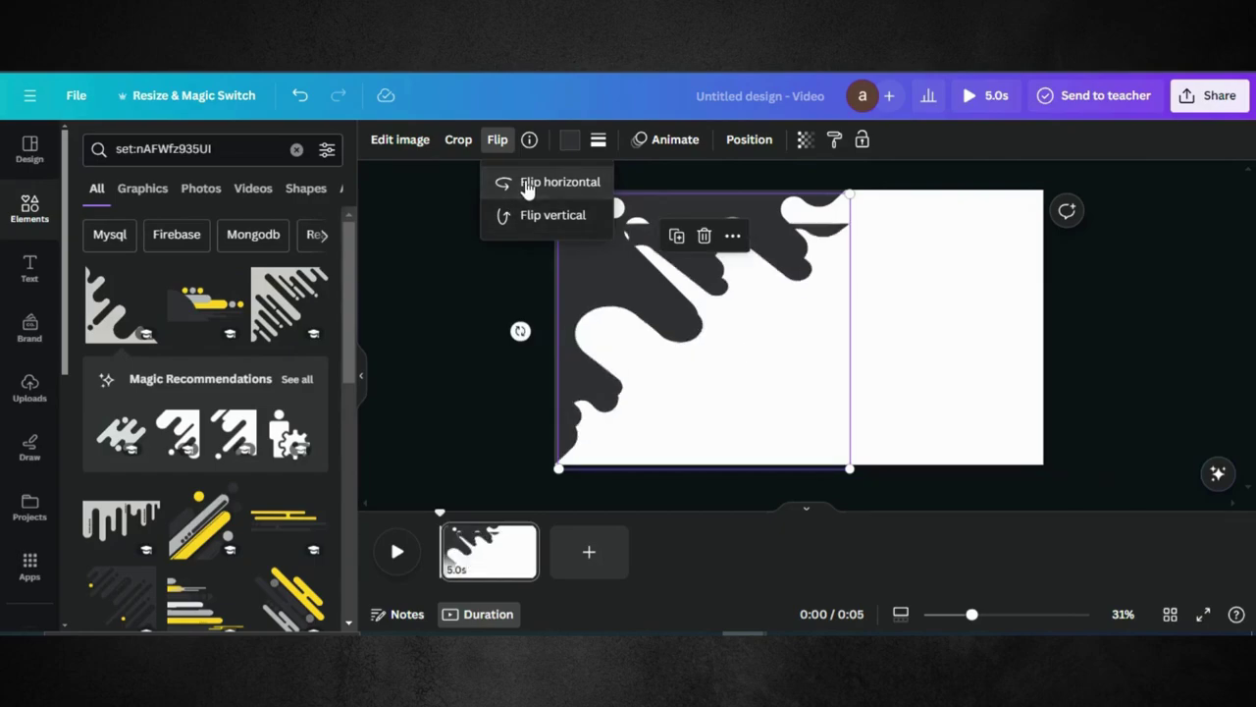
left_click(538, 215)
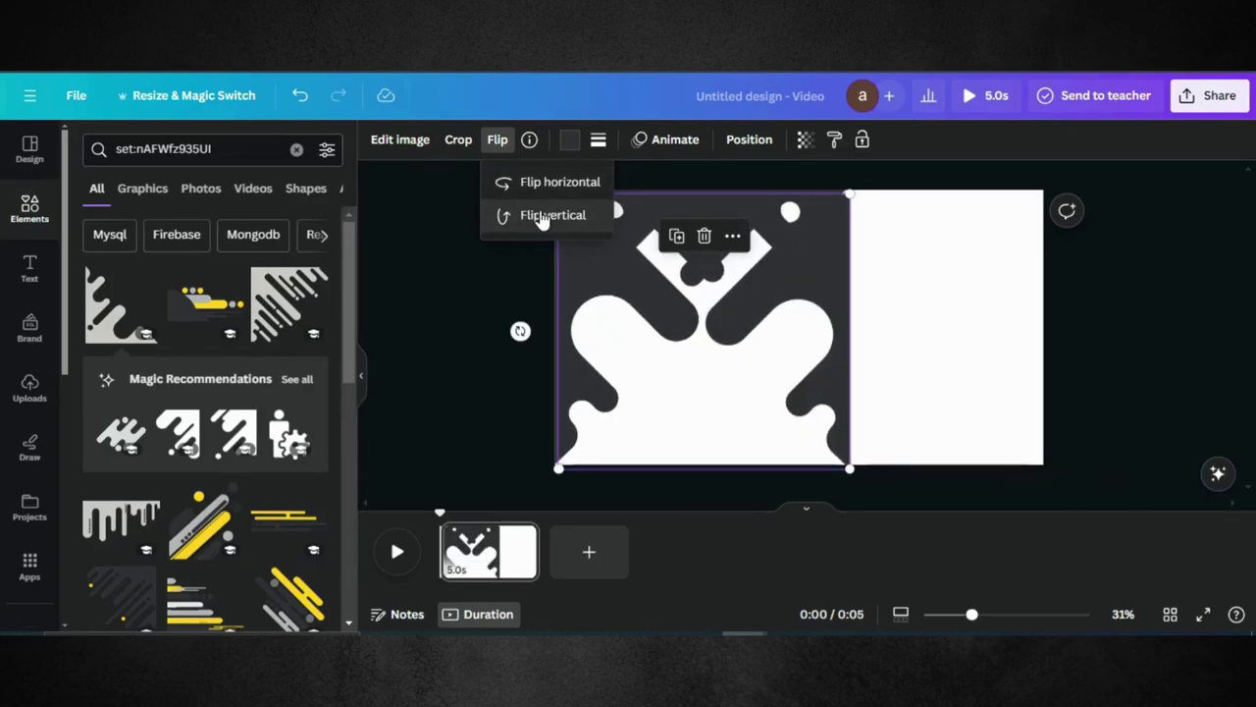
left_click(556, 216)
left_click(555, 216)
left_click(556, 216)
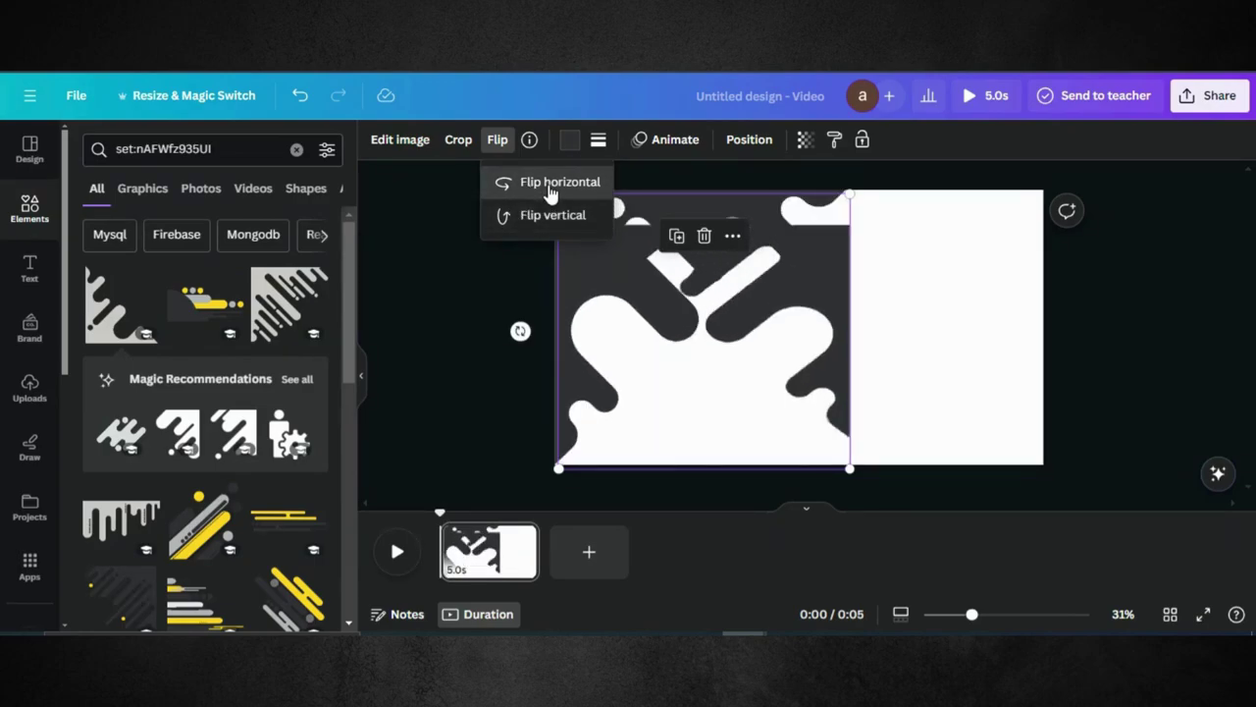
mouse_move(783, 371)
left_mouse_down()
mouse_move(974, 355)
mouse_move(904, 340)
left_mouse_up()
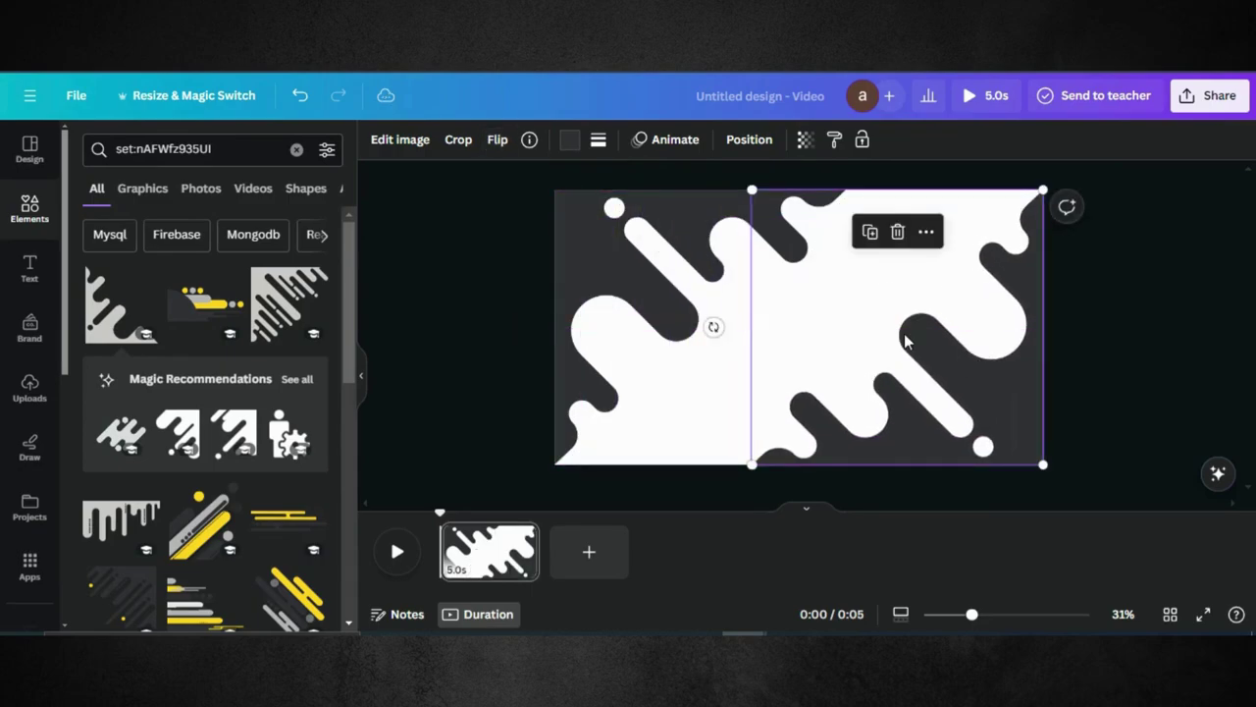
Recolour both drip graphics white so the page looks plain white, then open Share
left_click(1065, 390)
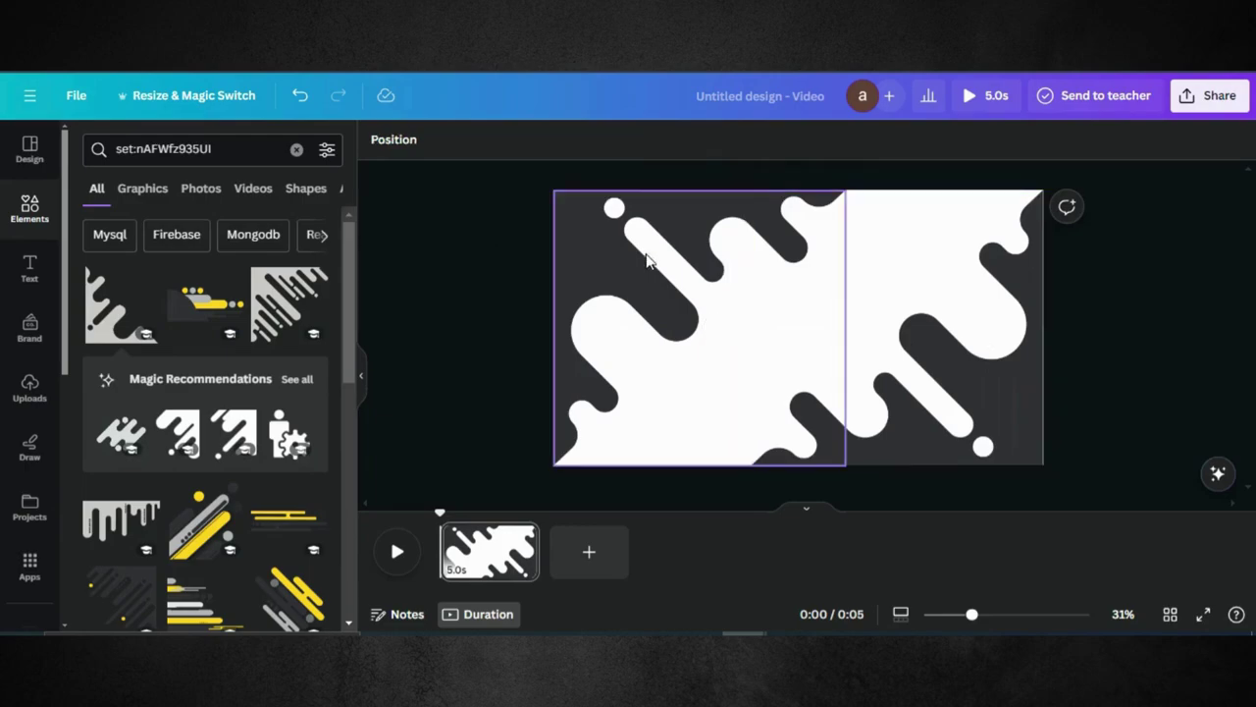
left_click(638, 252)
left_click(569, 139)
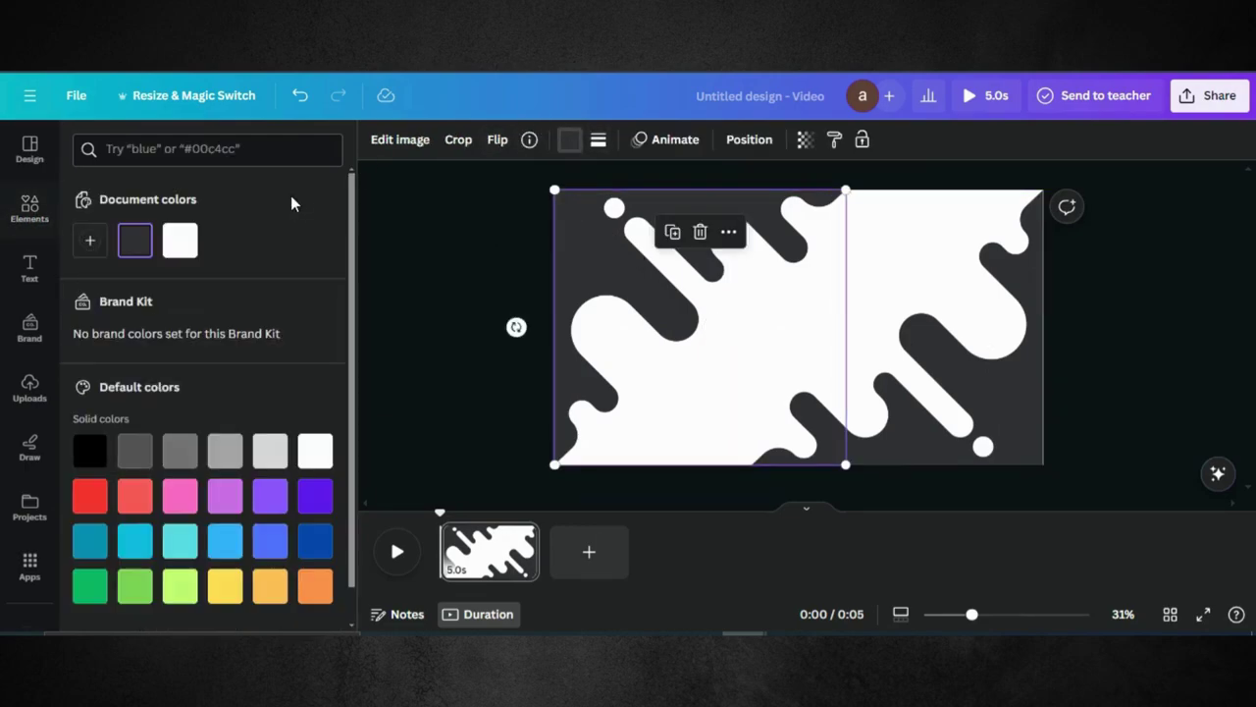
left_click(180, 241)
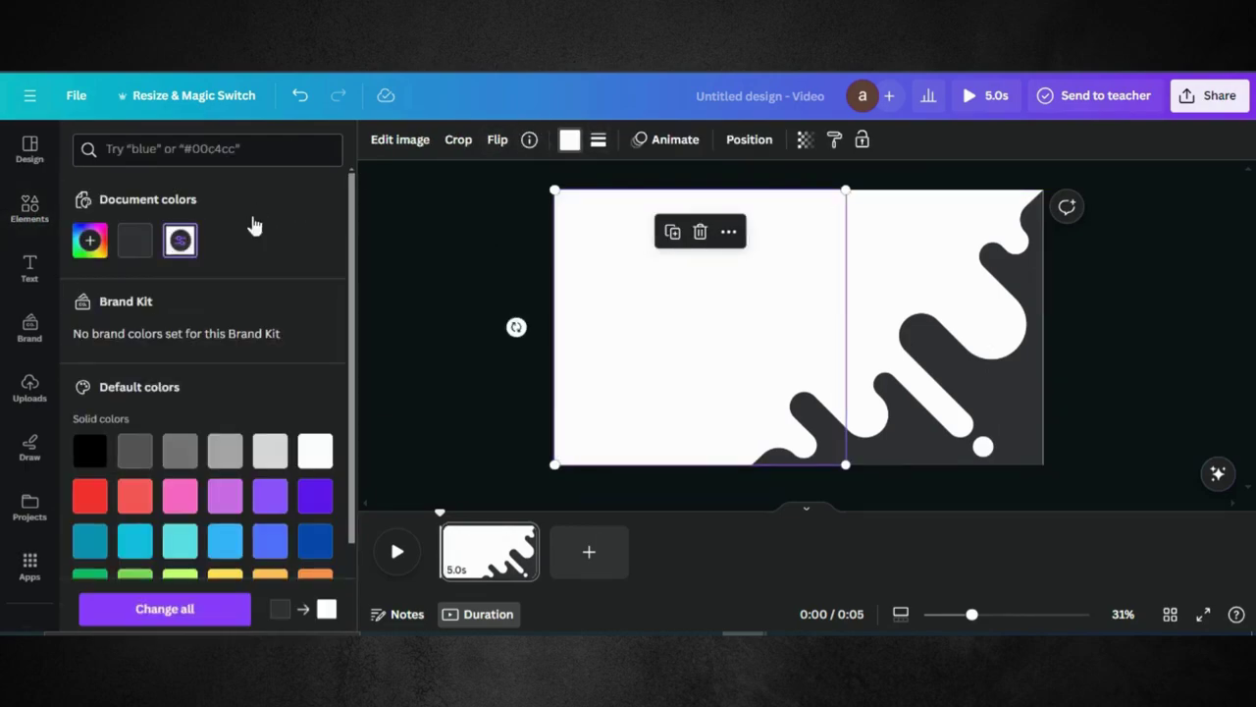
left_click(910, 436)
left_click(180, 241)
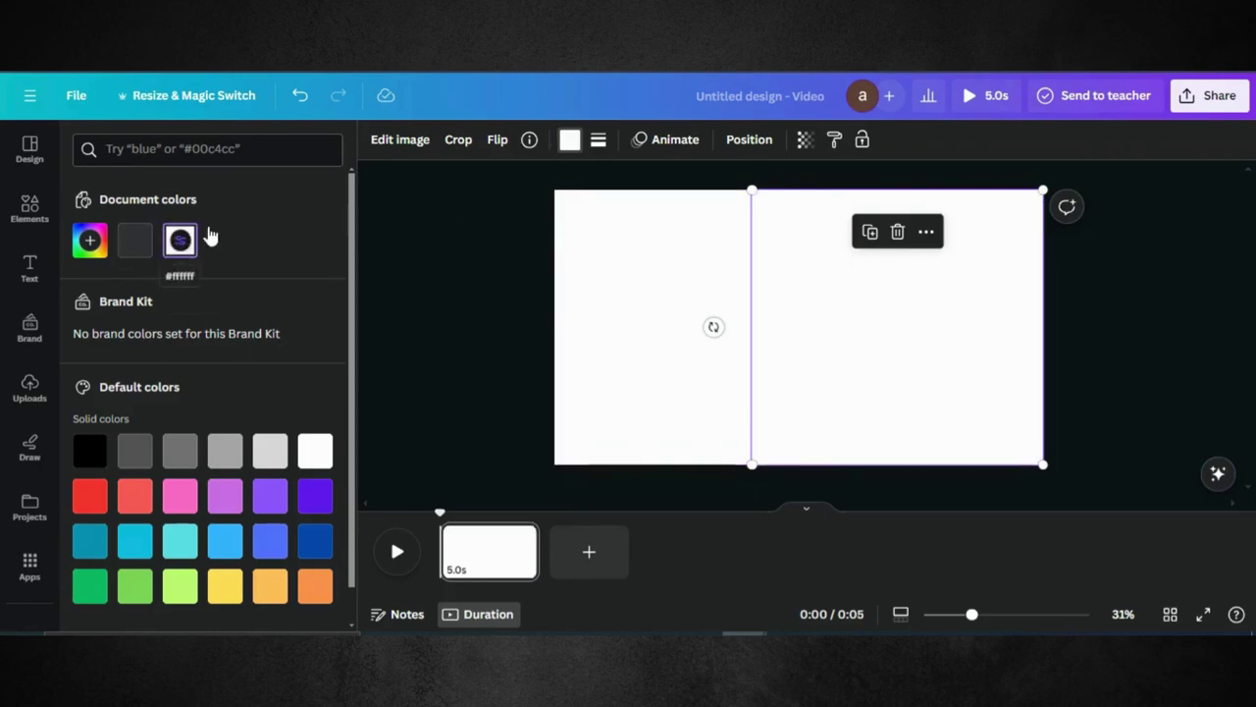
left_click(1199, 313)
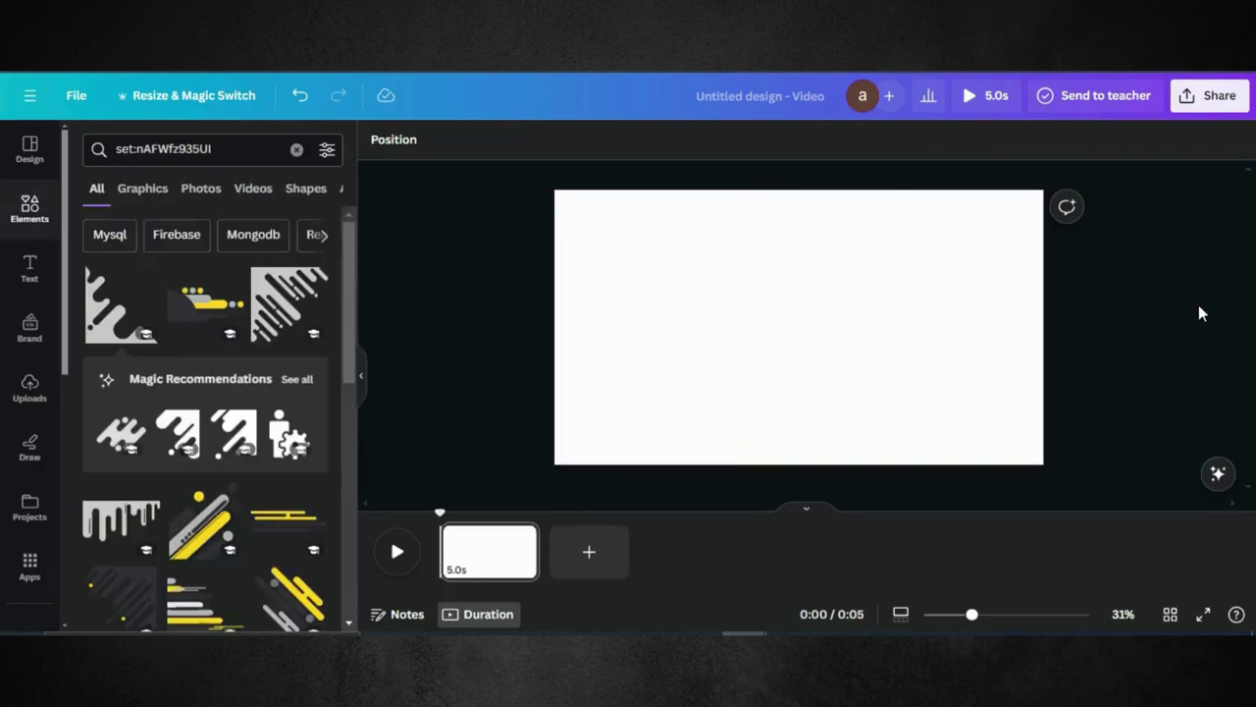
left_click(1209, 89)
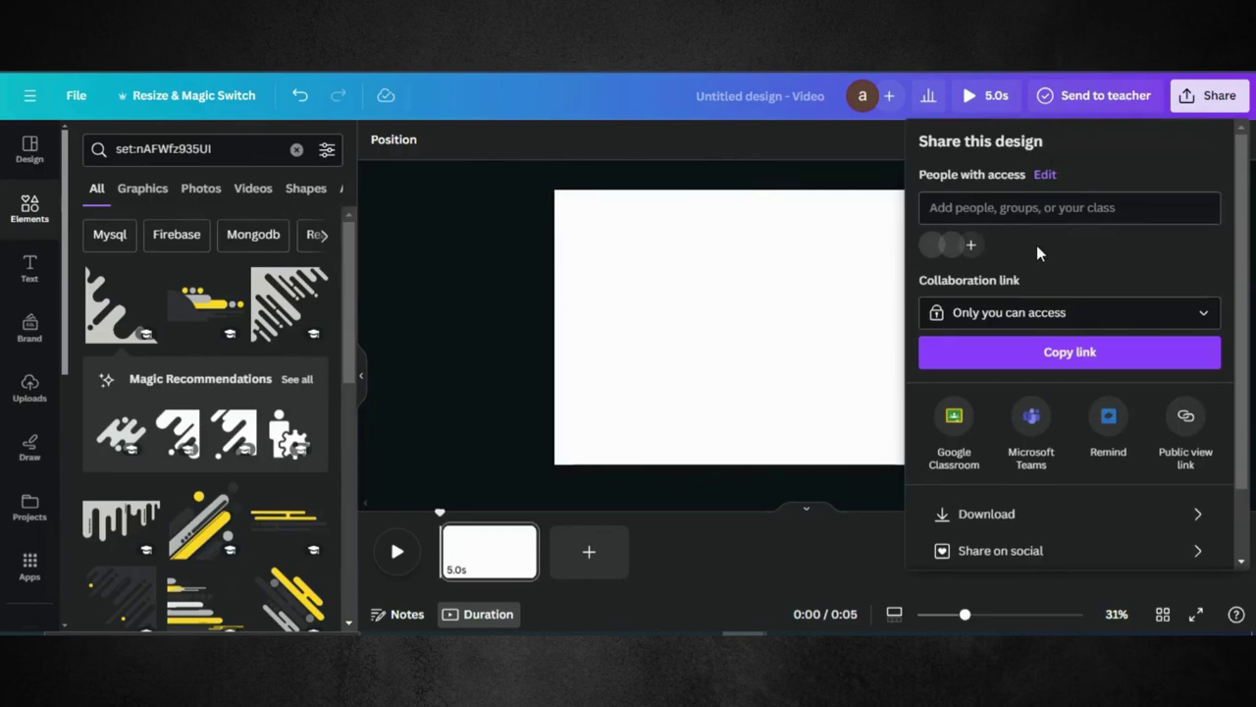
Download the design as a 1,920 × 1,080 px PNG with transparent background
left_click(995, 440)
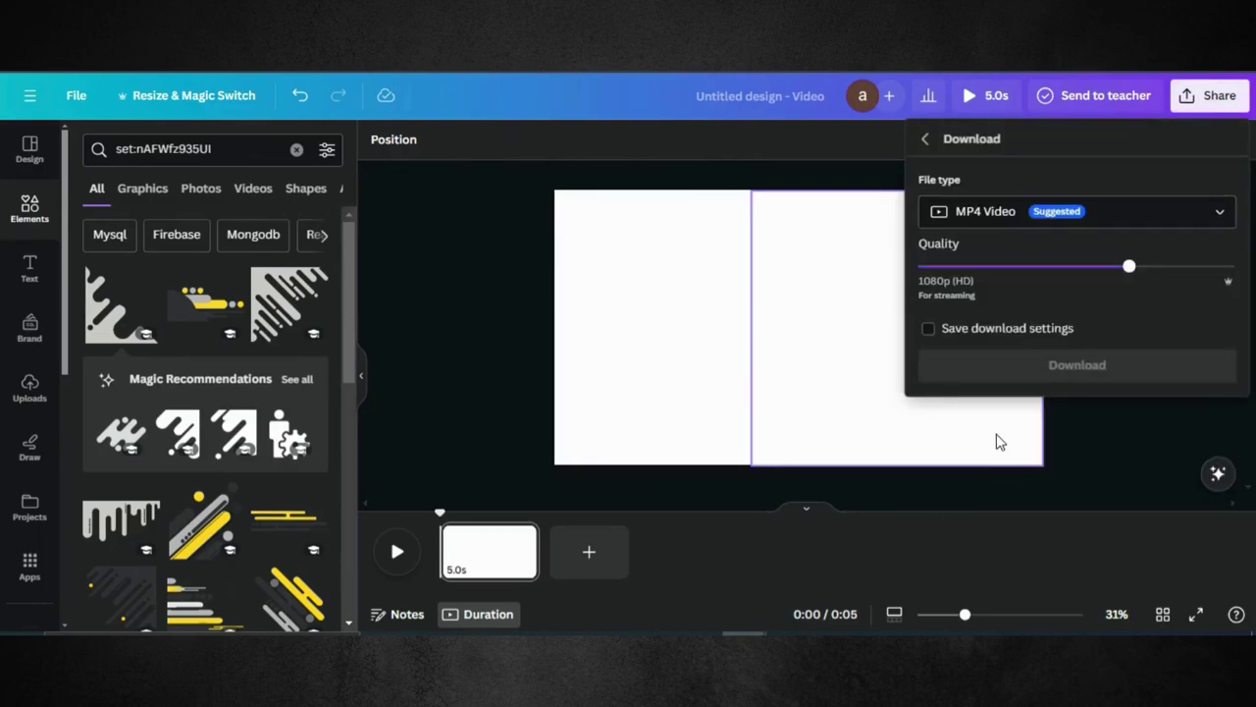
left_click(1027, 208)
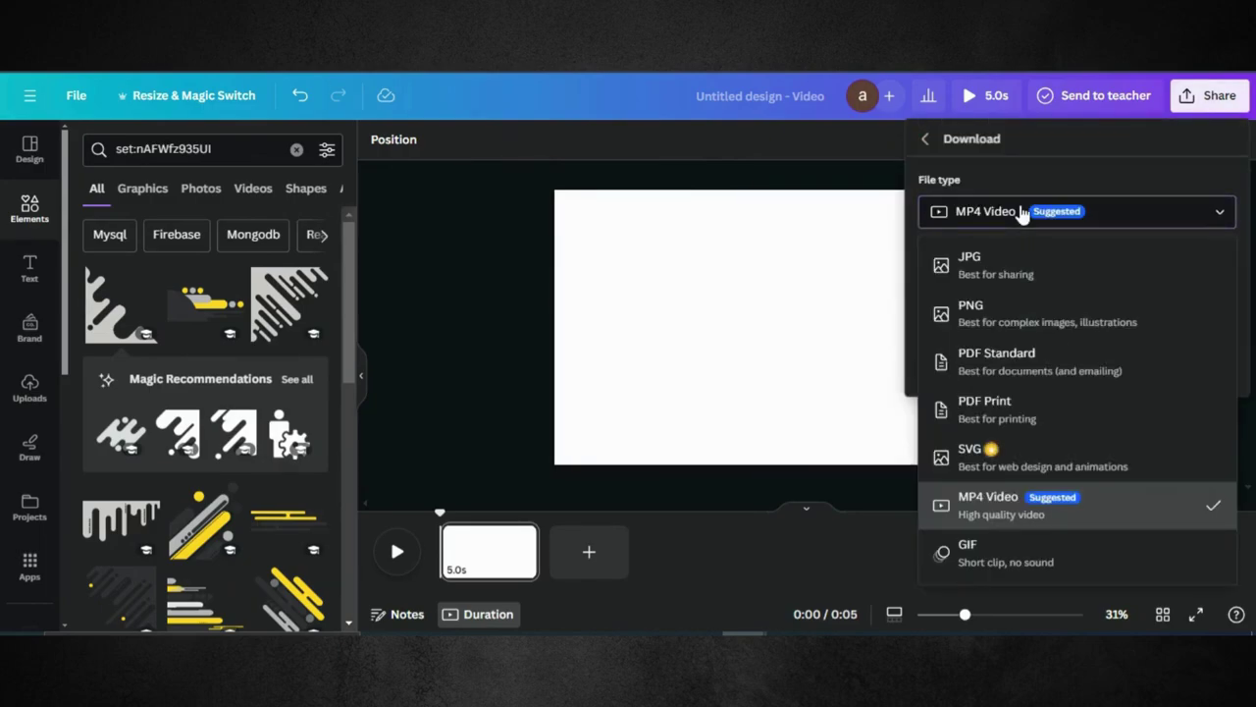
left_click(972, 312)
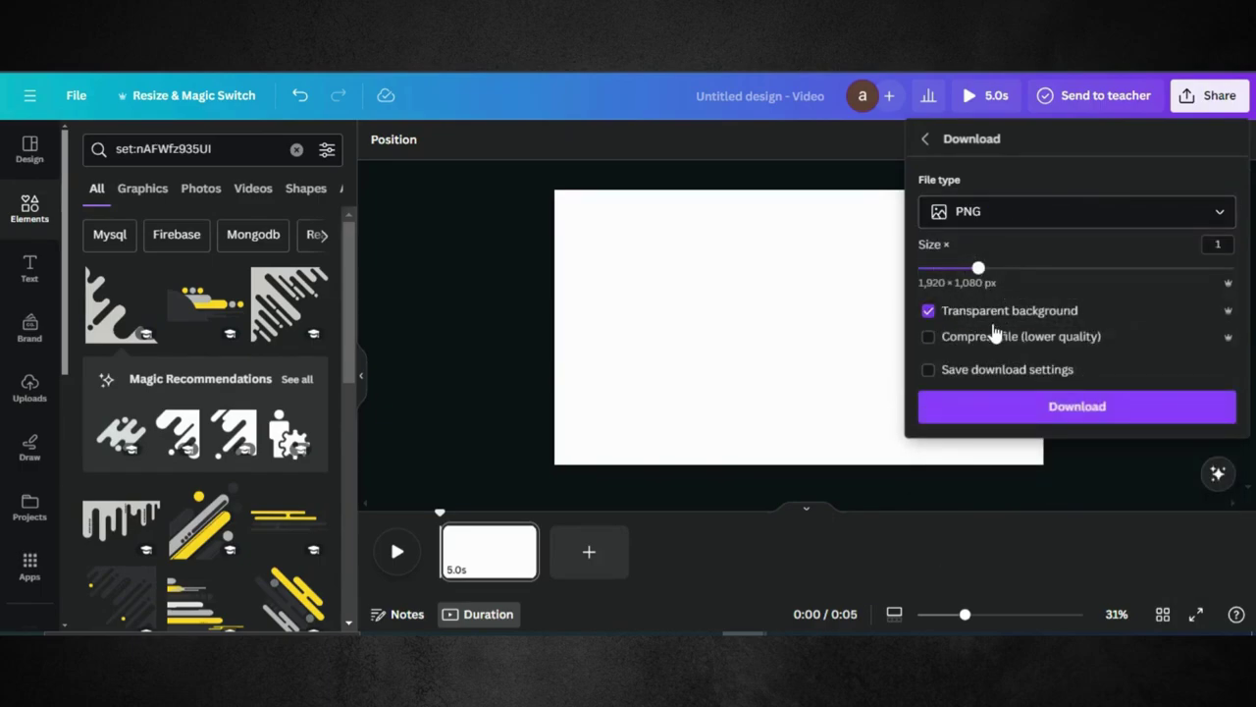
left_click(1011, 414)
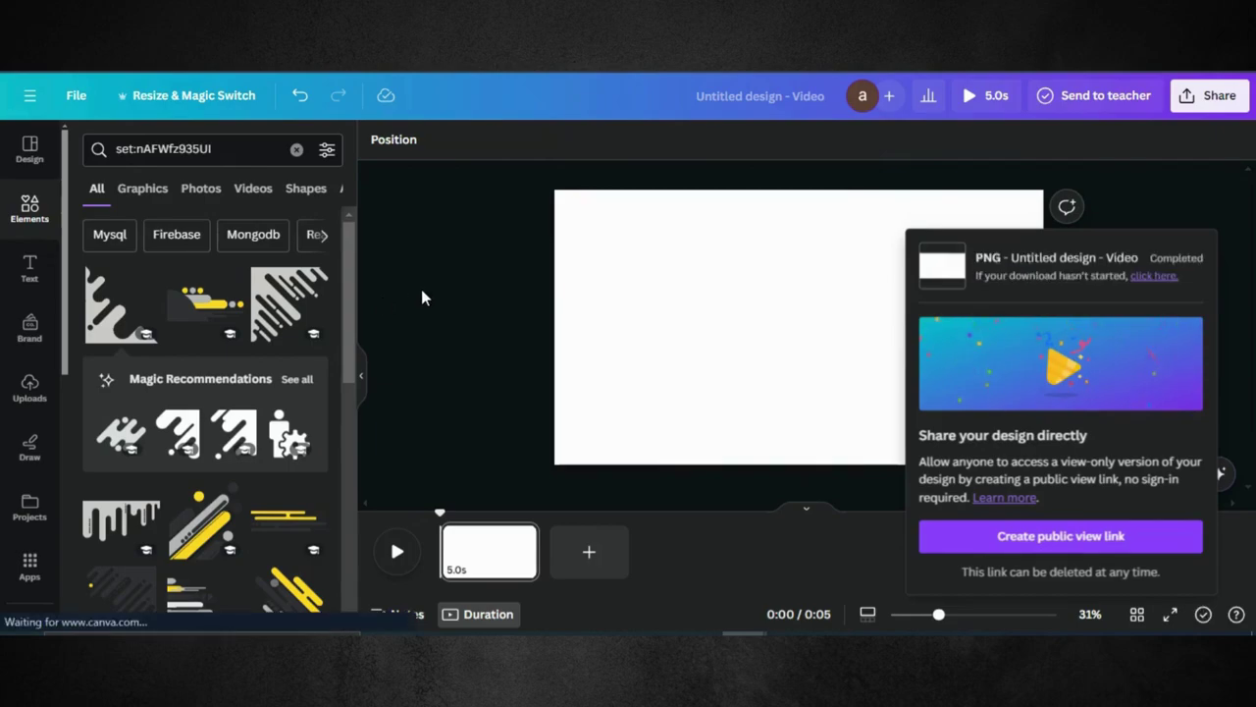
Delete the white drip group from the page and upload the downloaded PNG
mouse_move(421, 288)
left_mouse_down()
mouse_move(1126, 323)
mouse_move(1146, 334)
left_mouse_up()
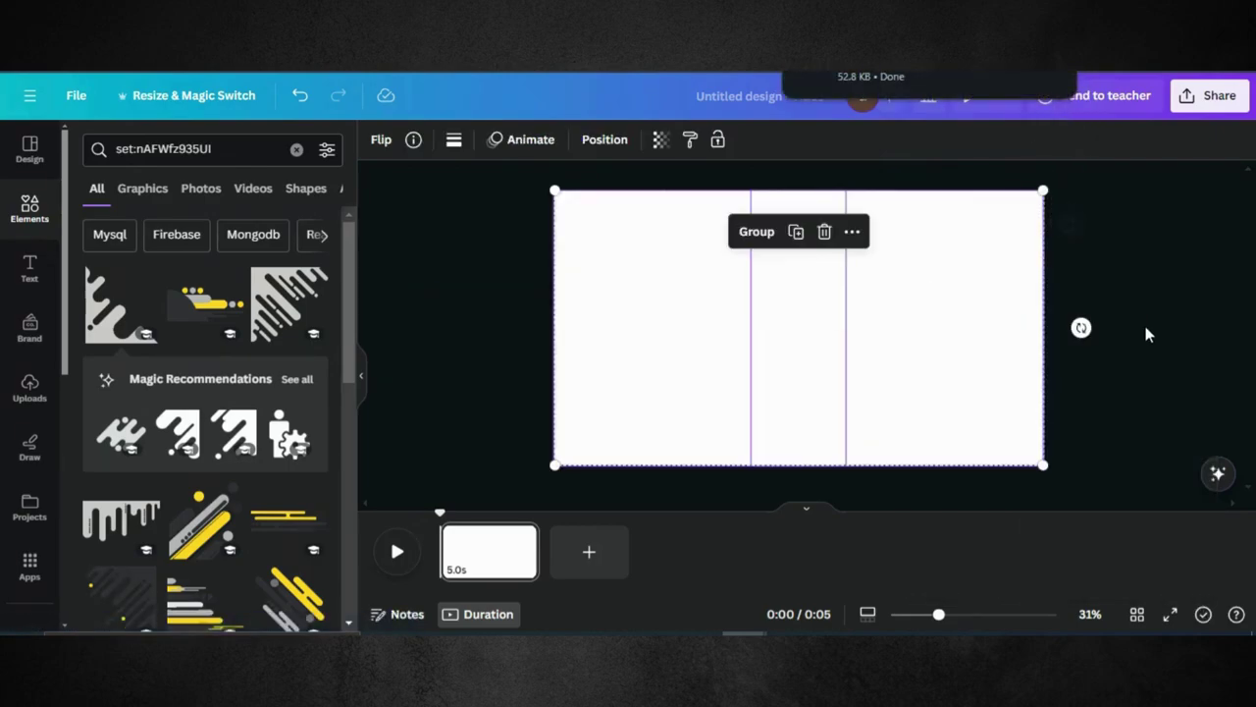
key("Delete")
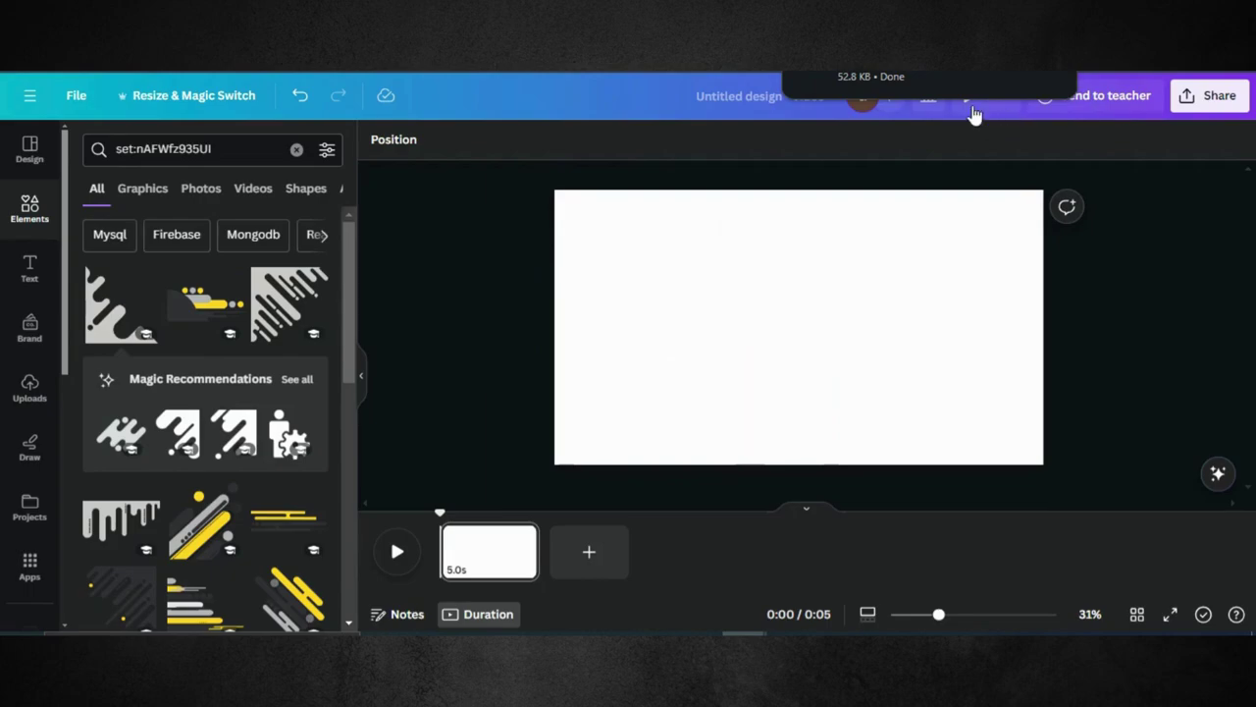
left_click_drag(927, 77, 335, 331)
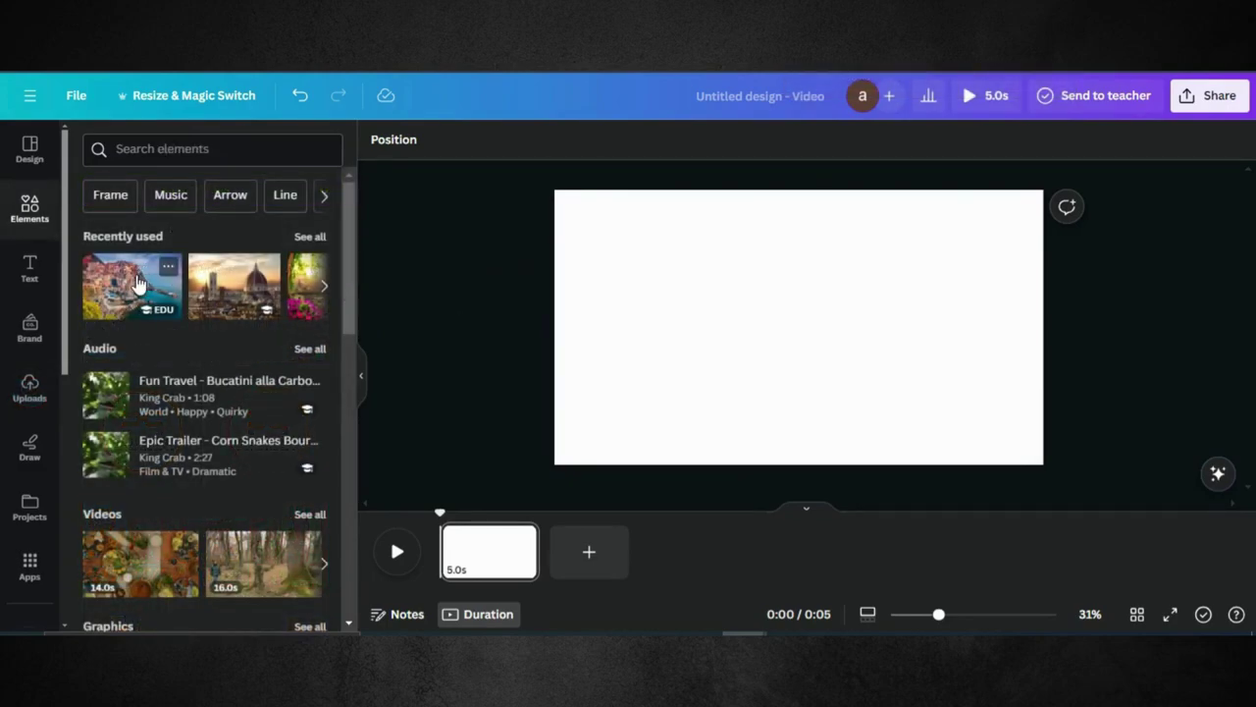
Add the Cinque Terre coastal village photo and enlarge it to fill the page
left_click(137, 282)
mouse_move(700, 324)
left_mouse_down()
mouse_move(595, 279)
mouse_move(619, 294)
left_mouse_up()
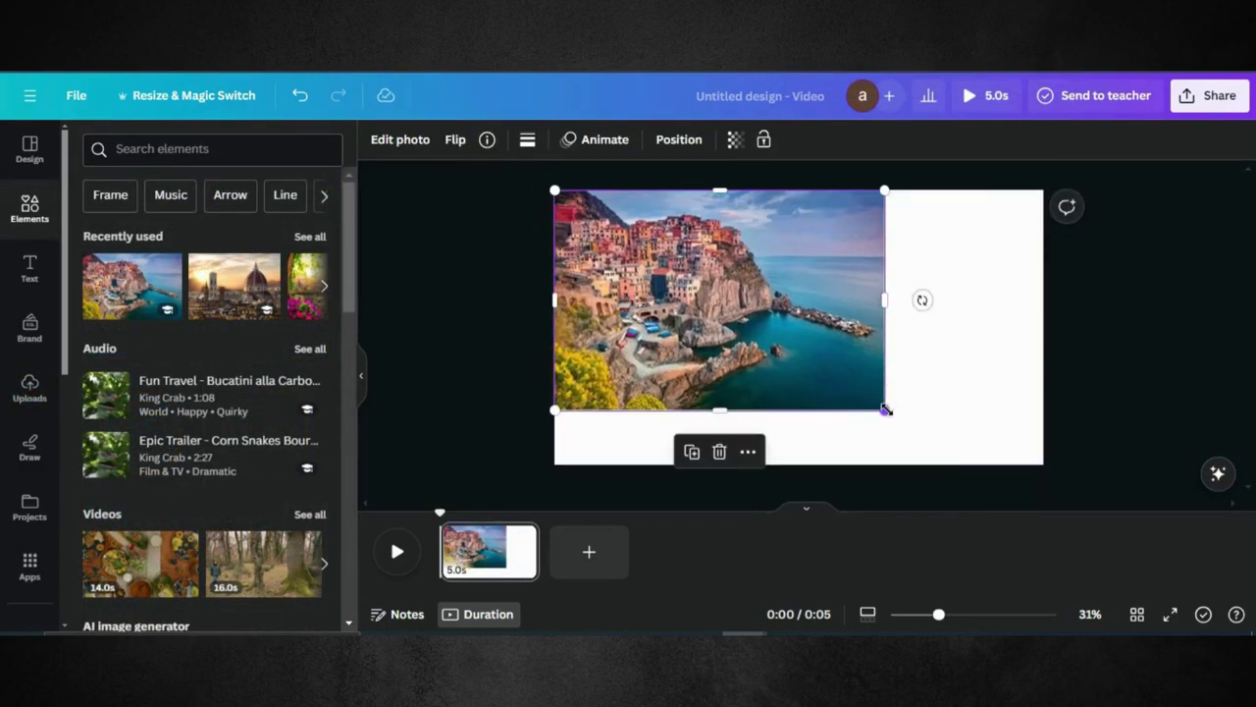
left_click_drag(886, 410, 1125, 393)
left_click_drag(931, 390, 924, 357)
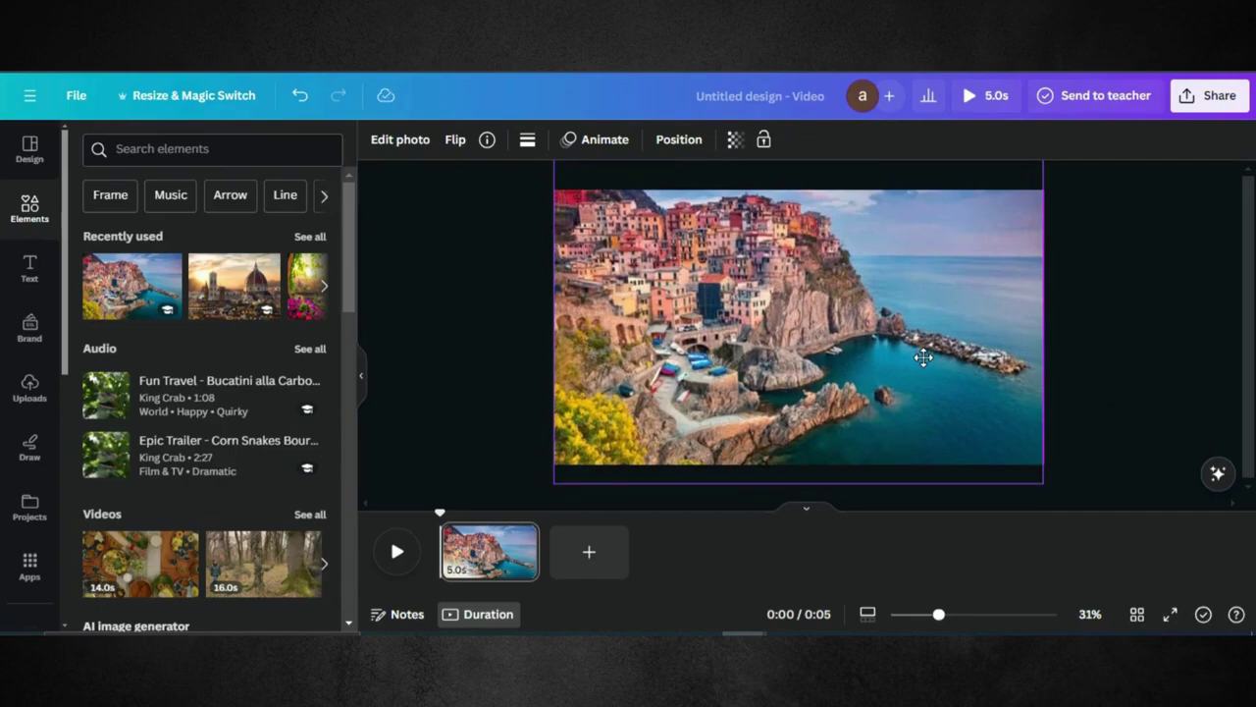
left_click(484, 310)
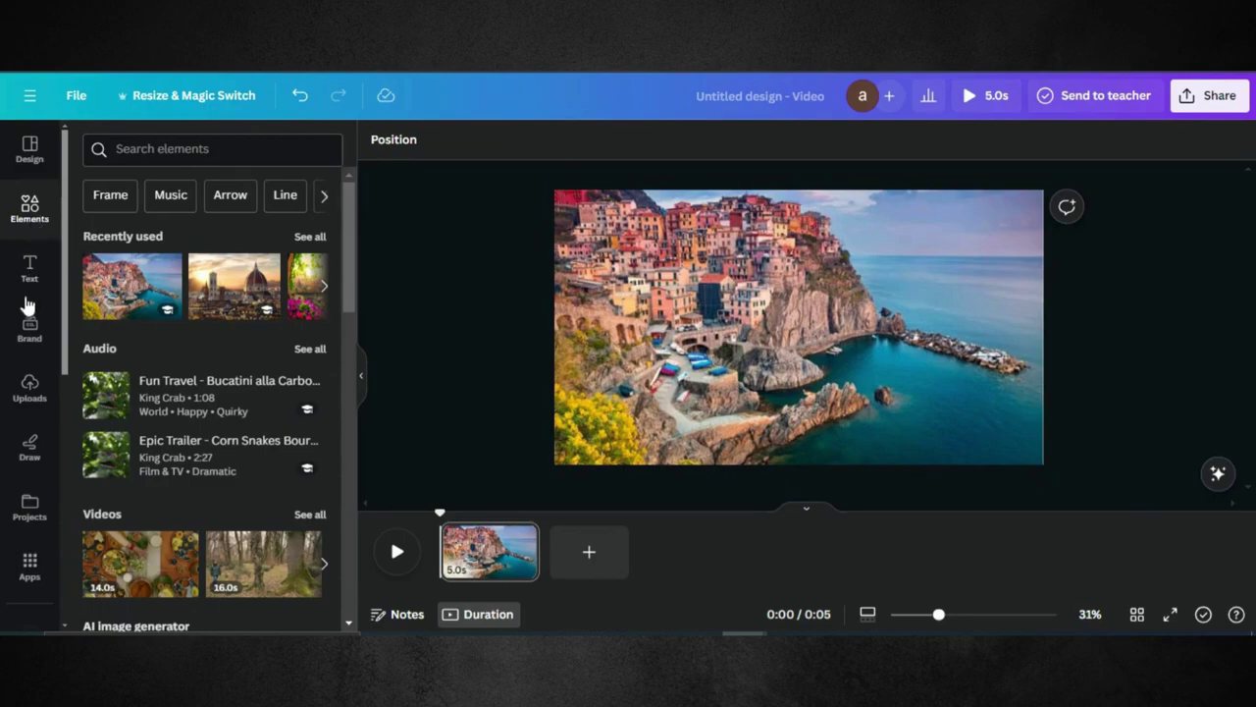
Place the uploaded white stripe PNG over the village photo, enlarged and centred to cover the page
left_click(29, 391)
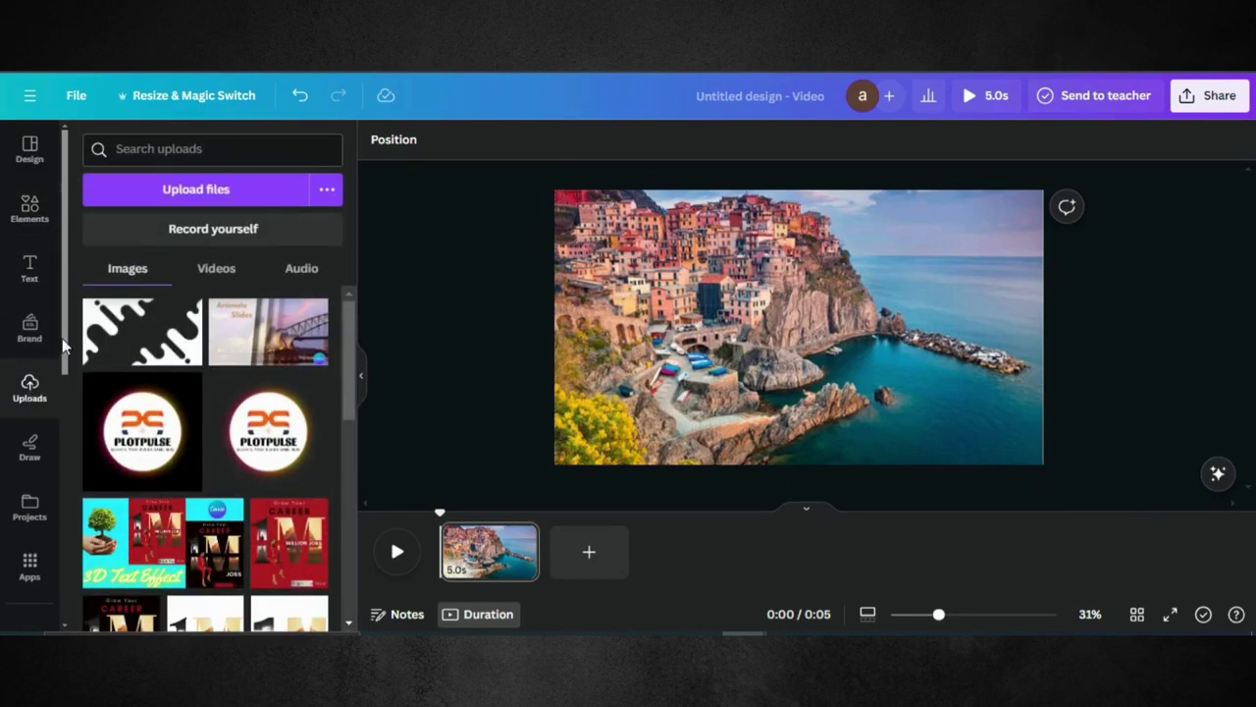
left_click(112, 329)
left_click_drag(712, 305, 640, 265)
left_click_drag(999, 403, 1064, 446)
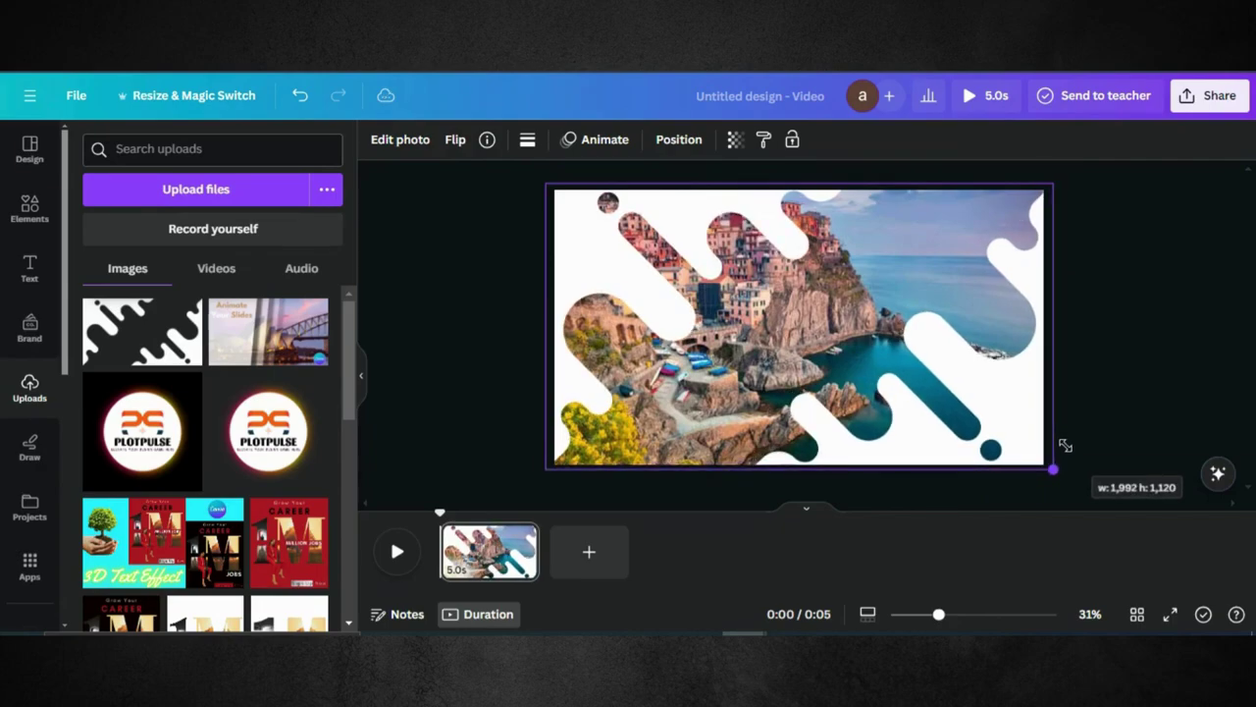
left_click_drag(1065, 445, 1065, 446)
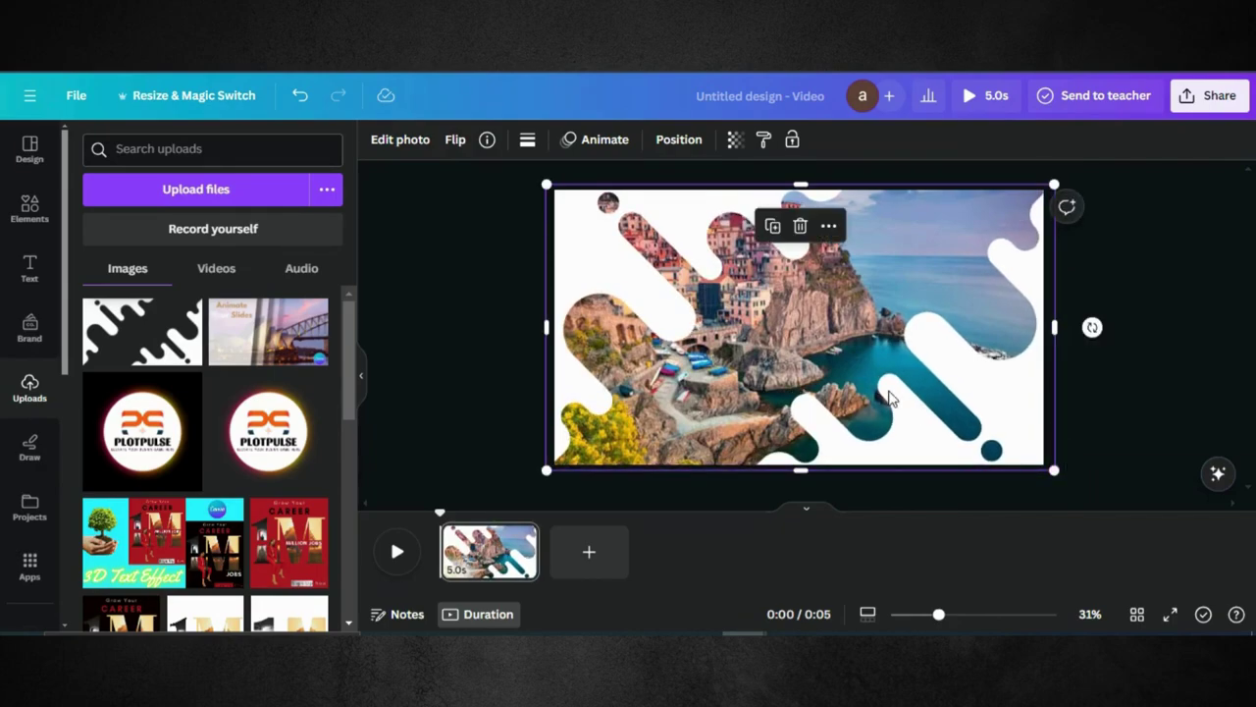
left_click_drag(860, 390, 846, 378)
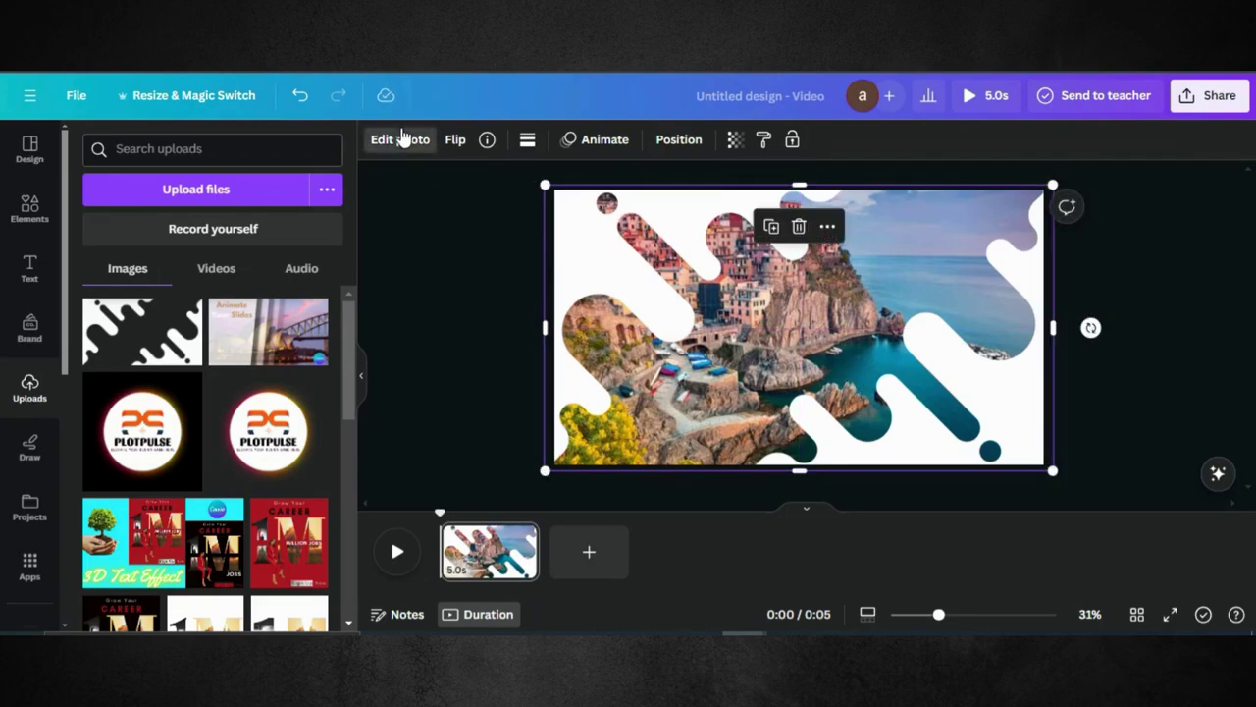
Give the stripe overlay a Drop shadow with distance set to 0
left_click(402, 138)
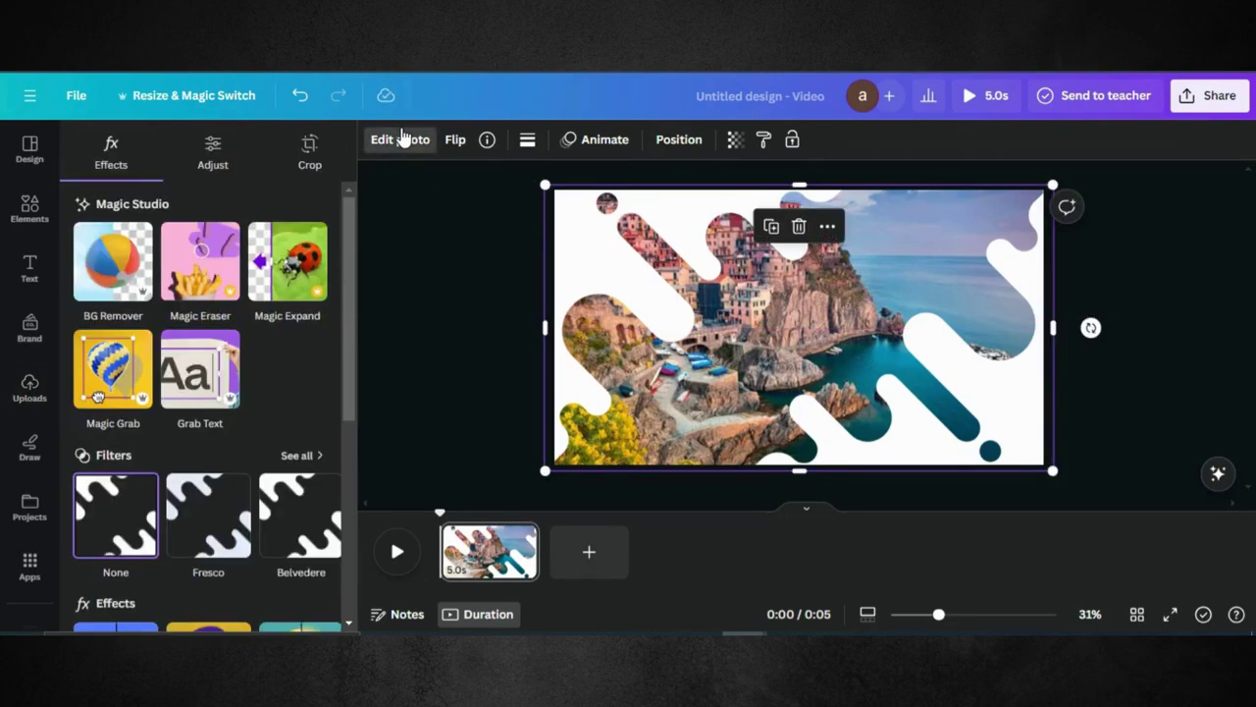
scroll(162, 441, "down", 2)
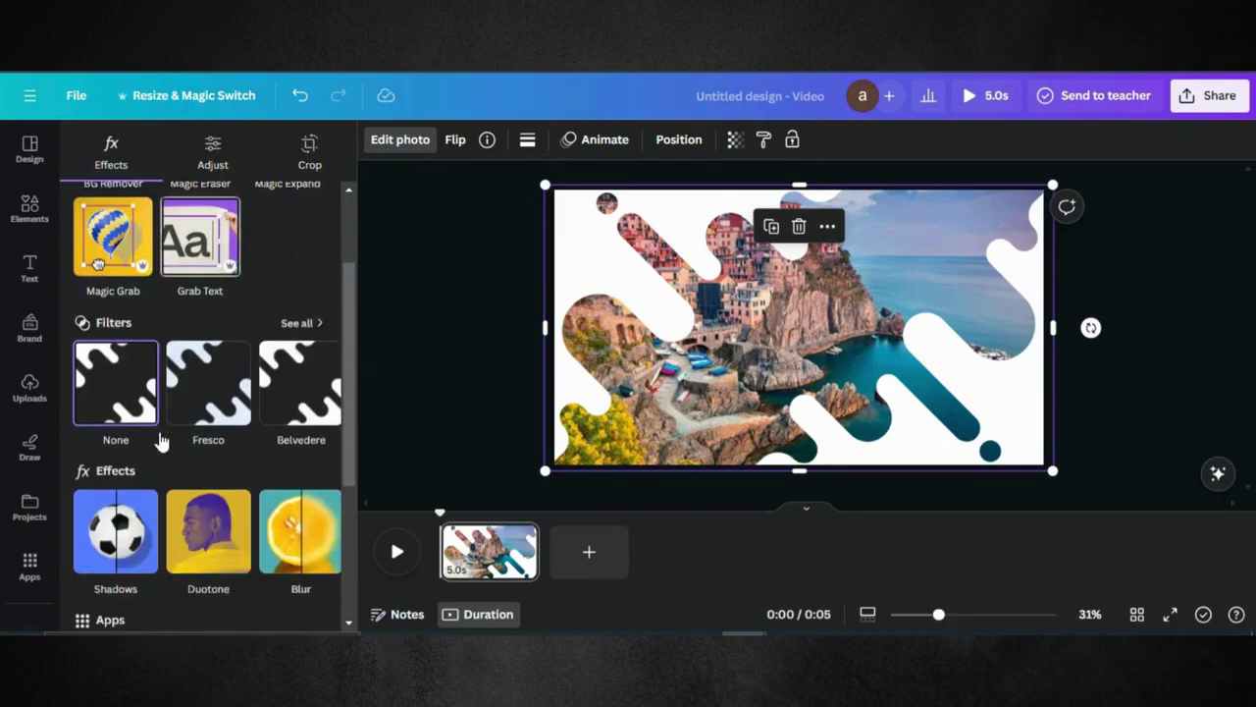
scroll(162, 442, "down", 1)
left_click(123, 476)
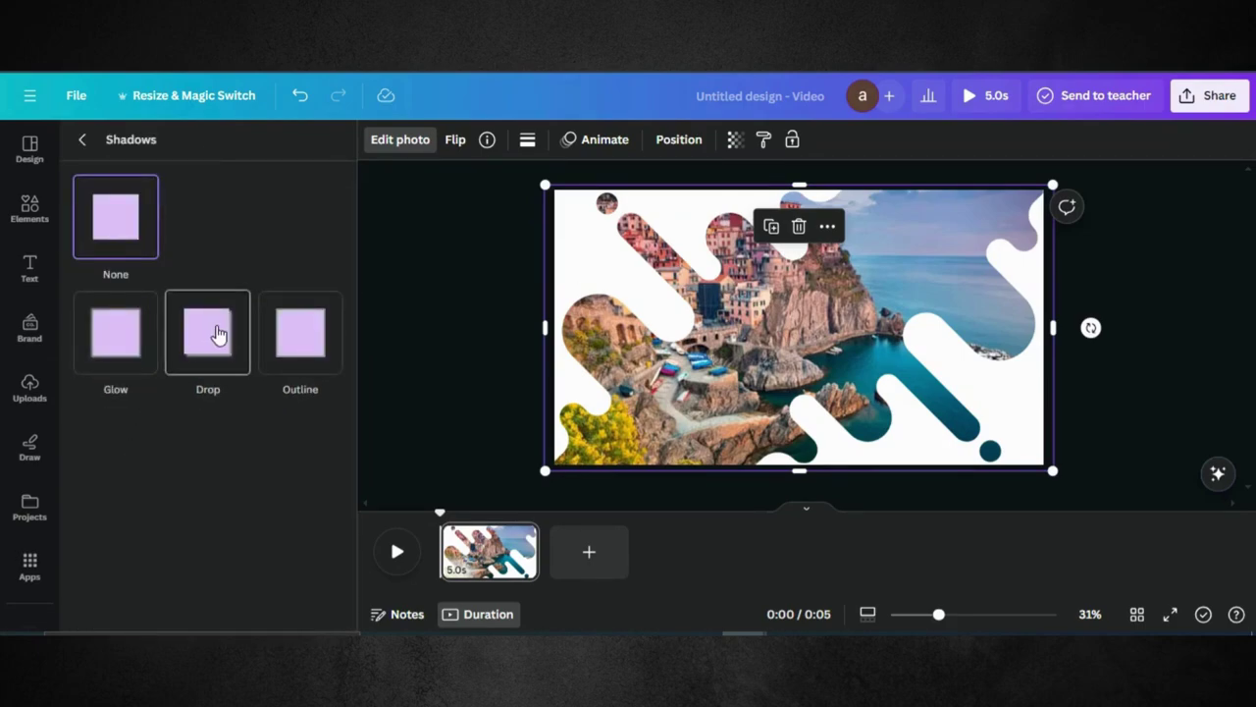
left_click(205, 332)
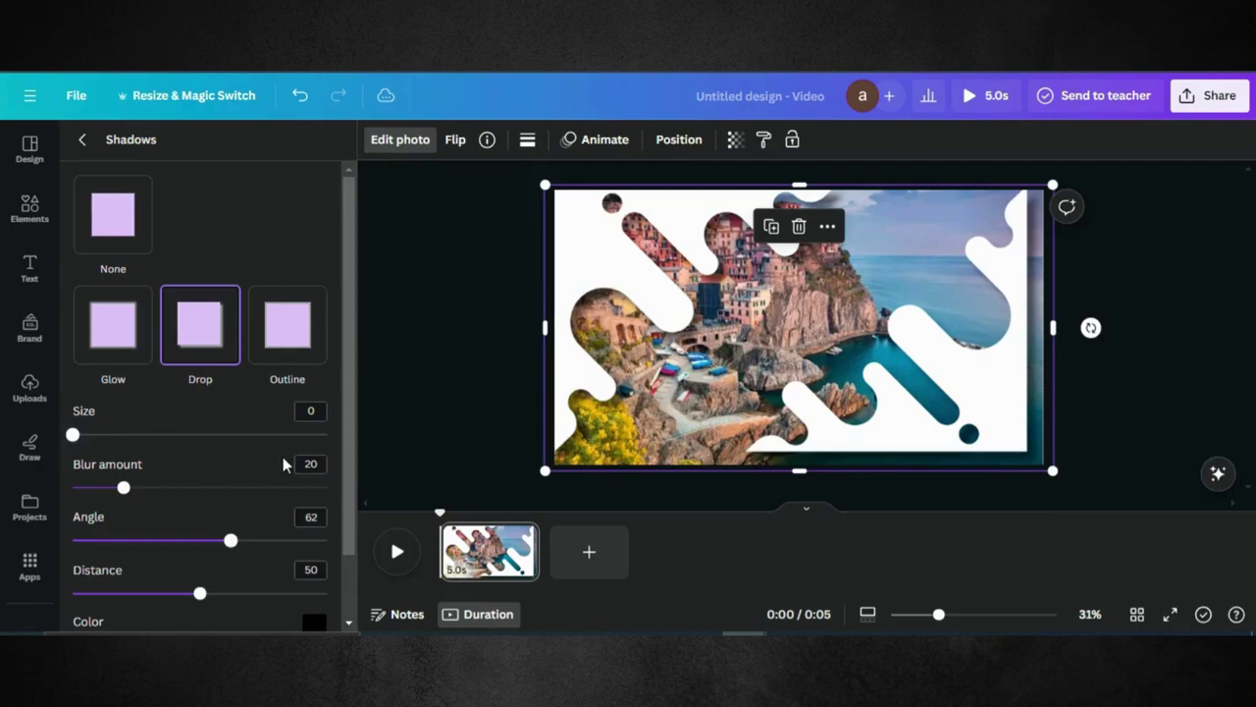
scroll(278, 536, "down", 1)
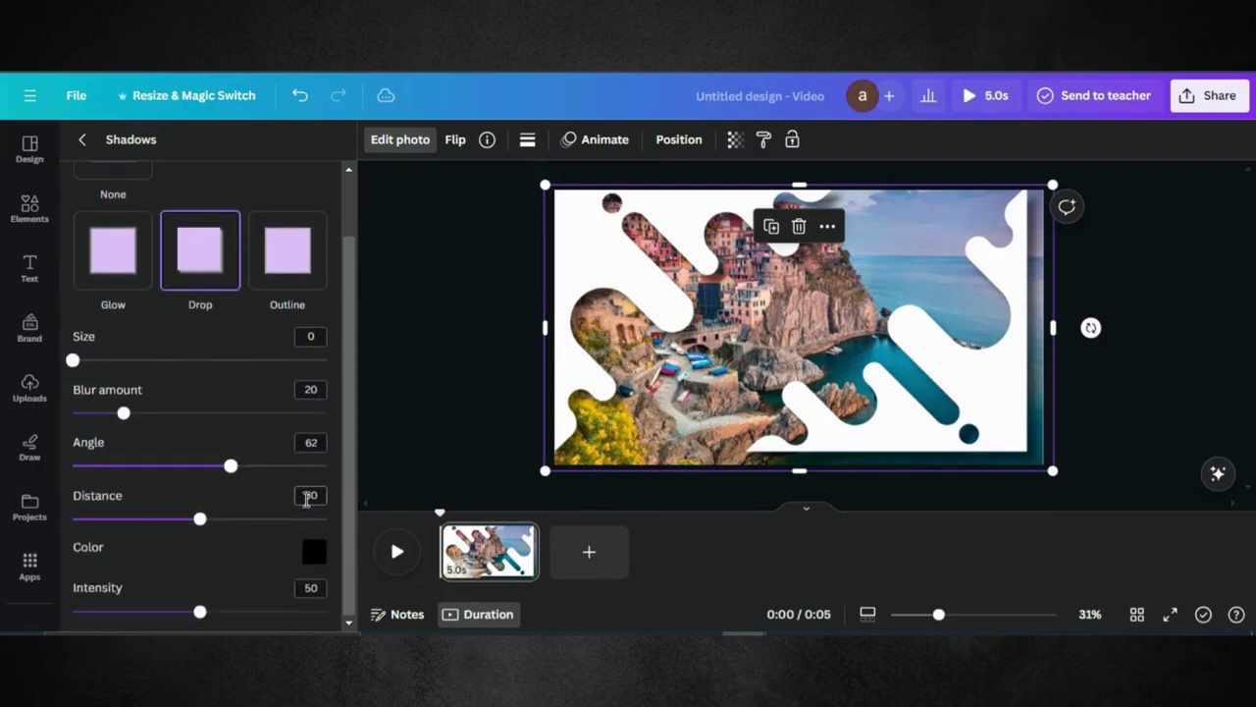
left_click_drag(199, 521, 72, 519)
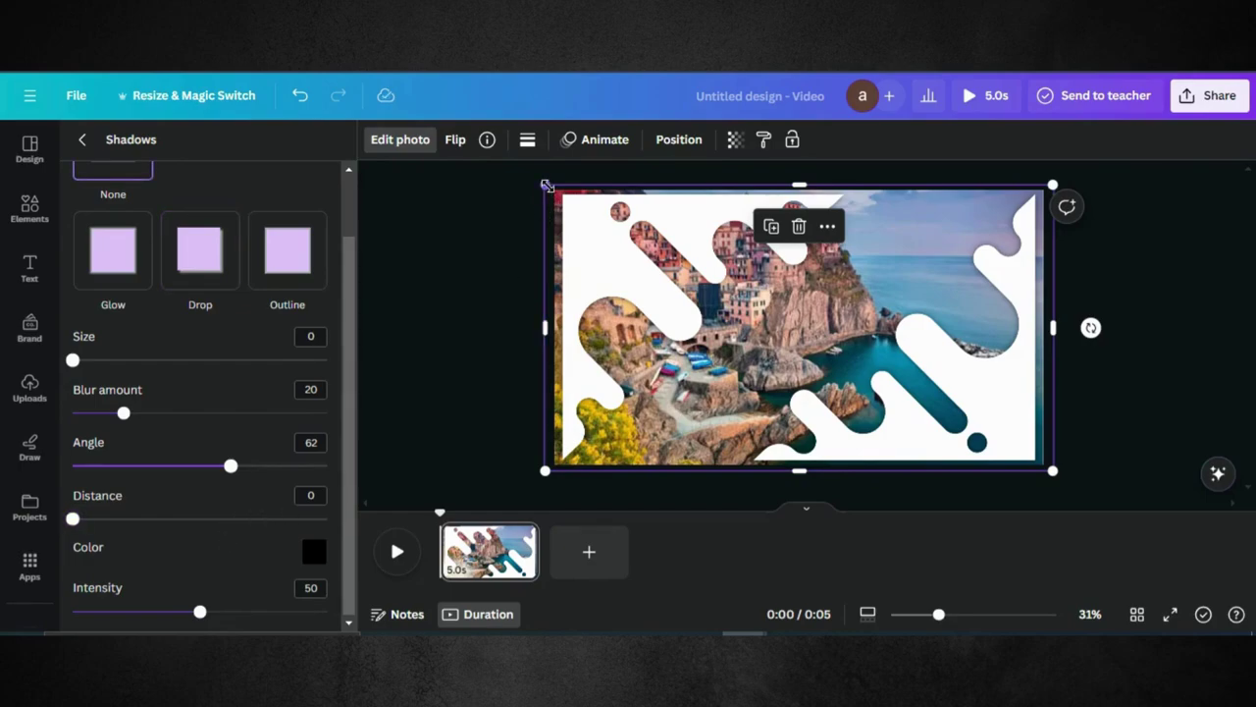
Stretch the overlay slightly past the top-left and bottom-right page edges
left_click_drag(531, 181, 560, 186)
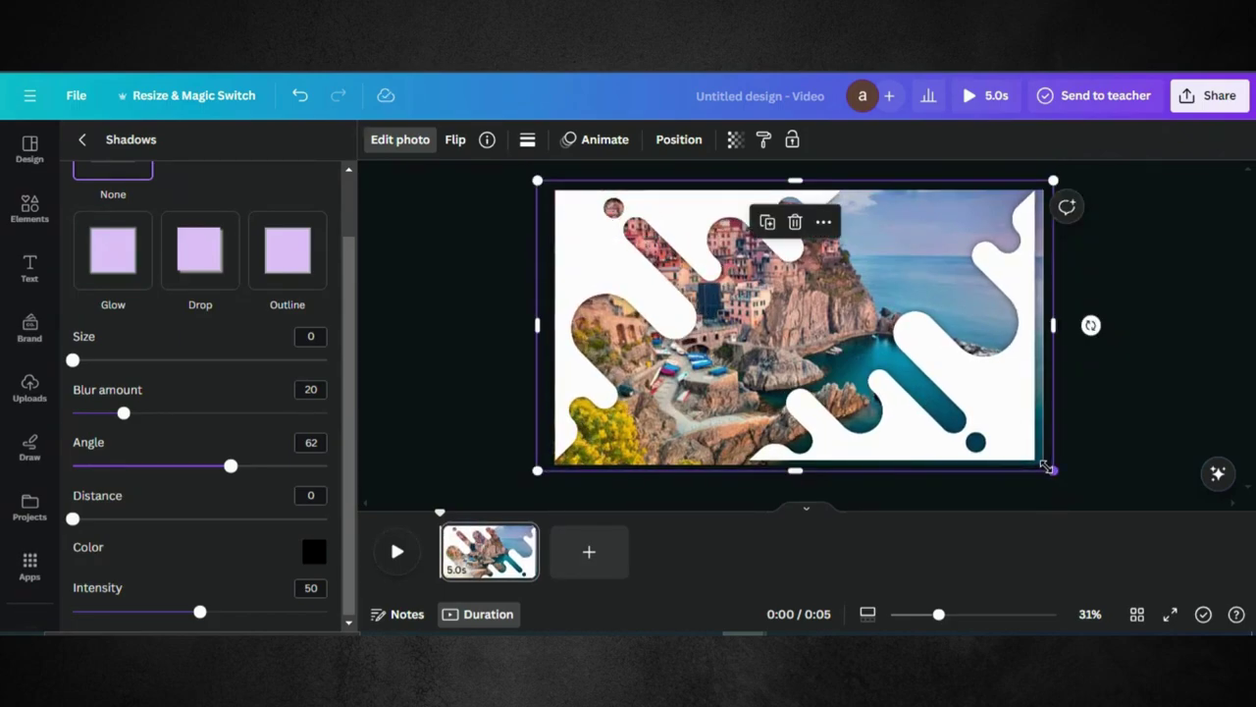
left_click_drag(1058, 470, 1066, 473)
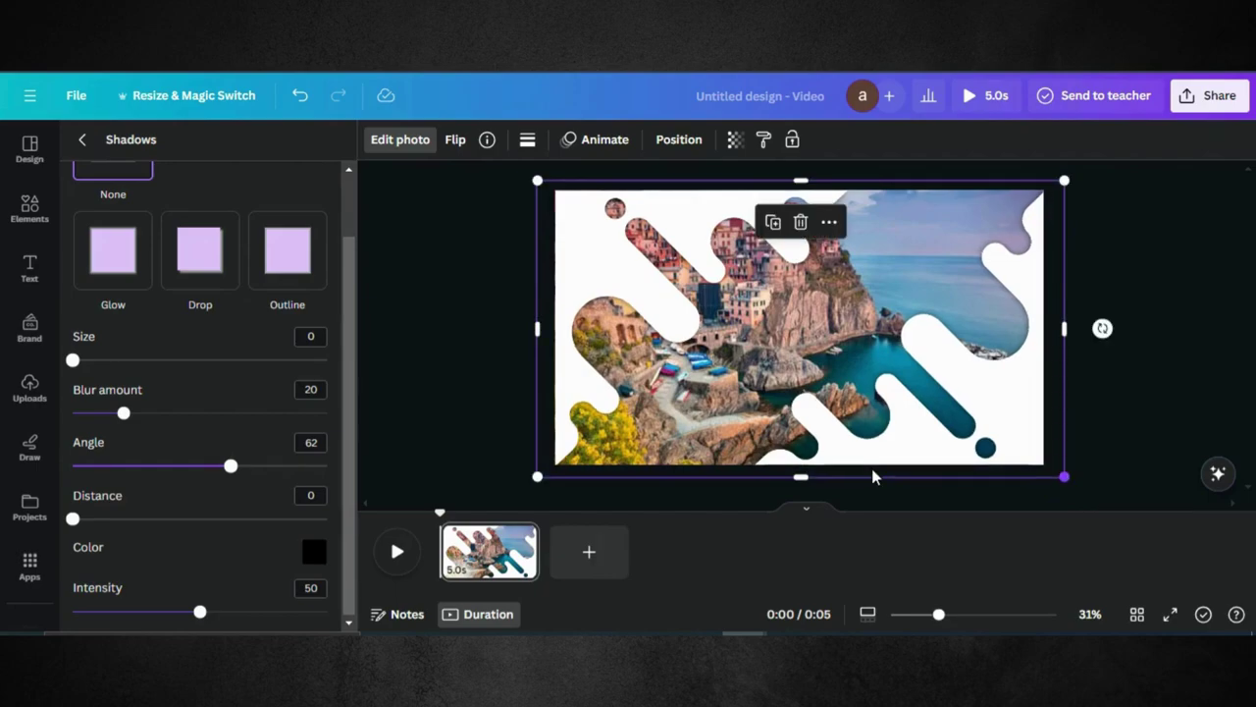
left_click(659, 319)
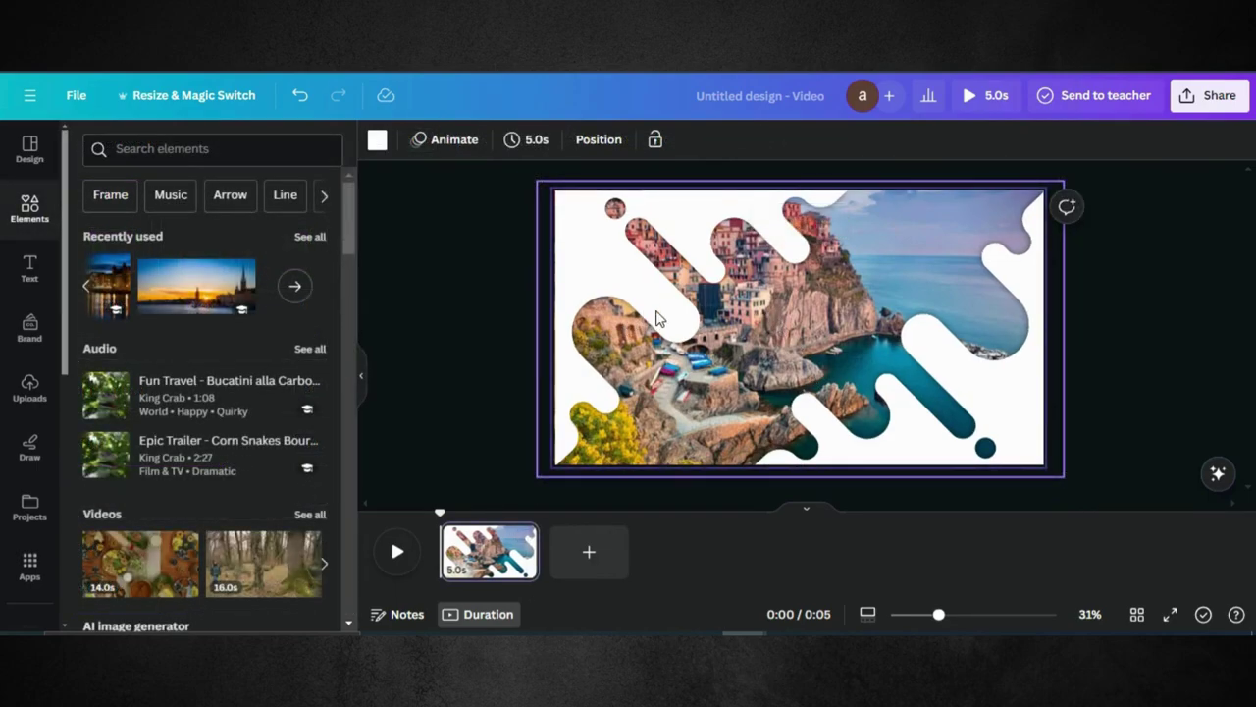
Add a second page and set the Florence cathedral photo as its background
left_click(592, 548)
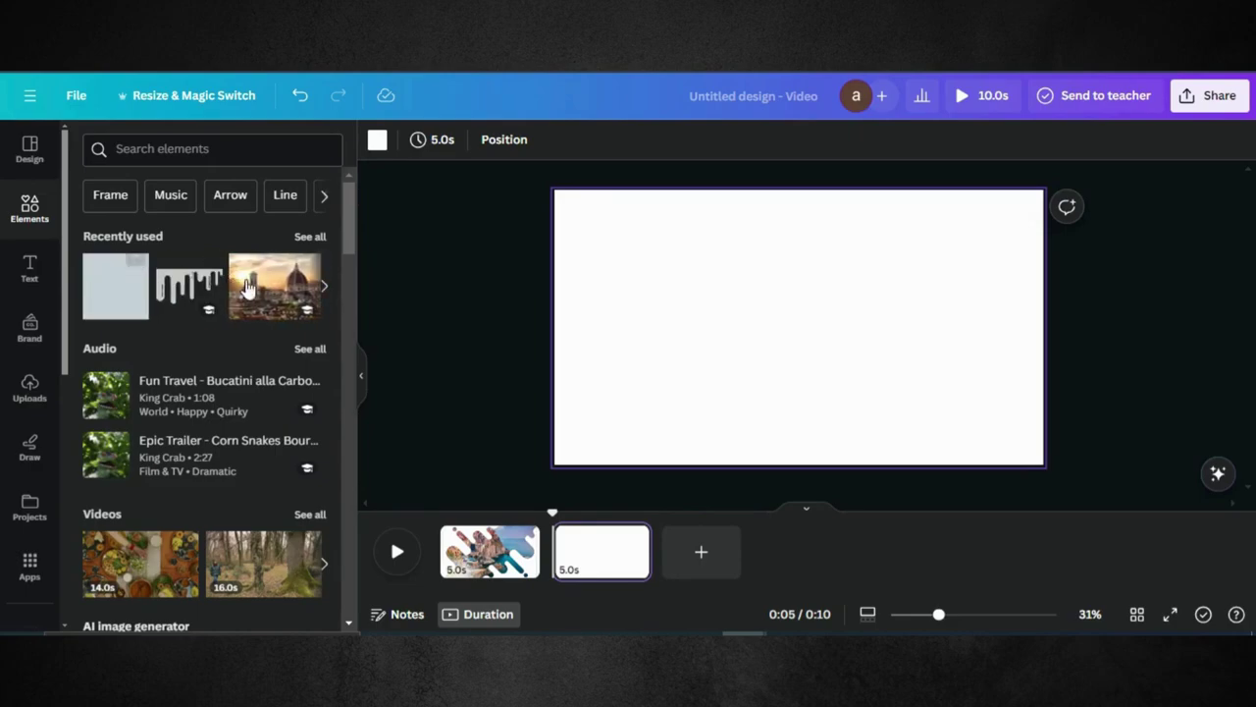
left_click(280, 286)
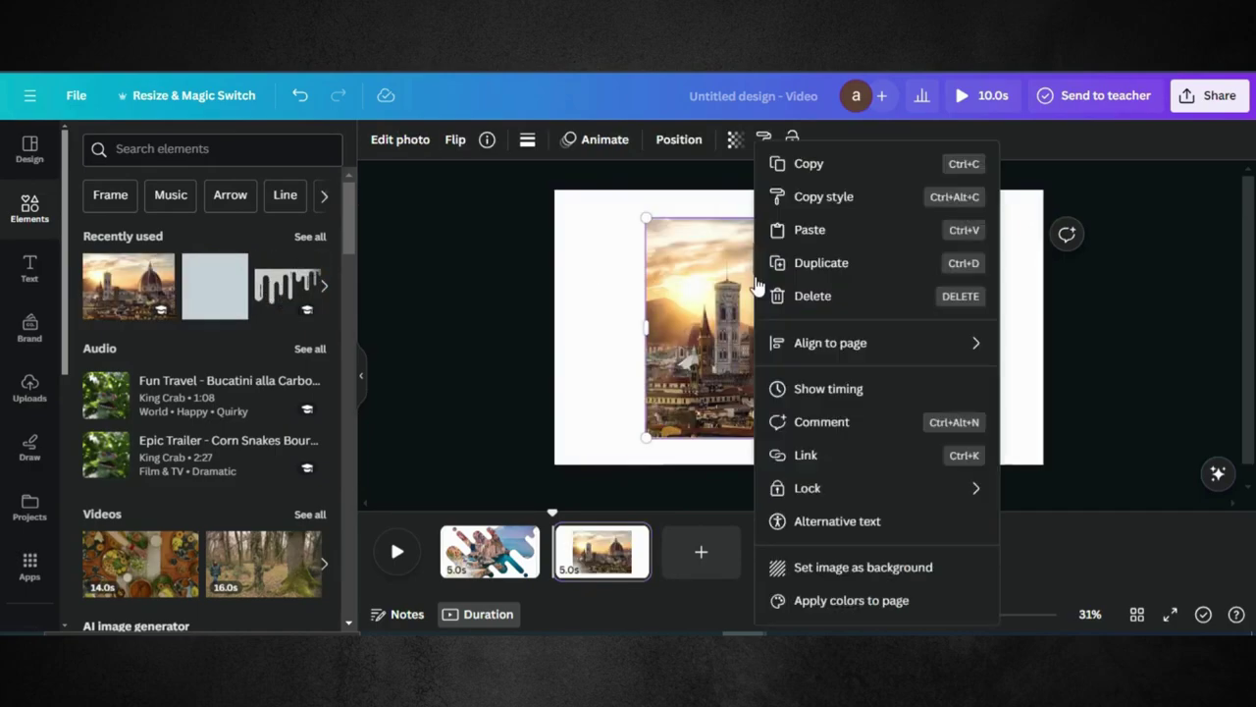
right_click(758, 285)
left_click(867, 568)
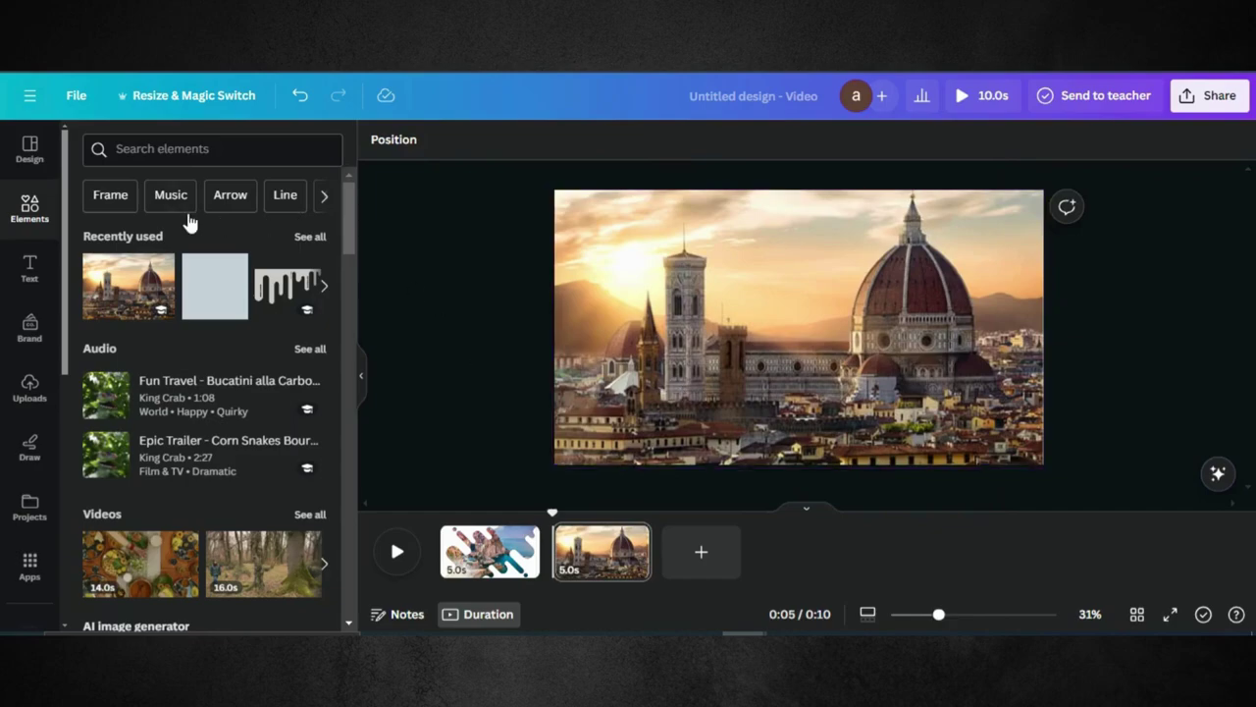
left_click(168, 147)
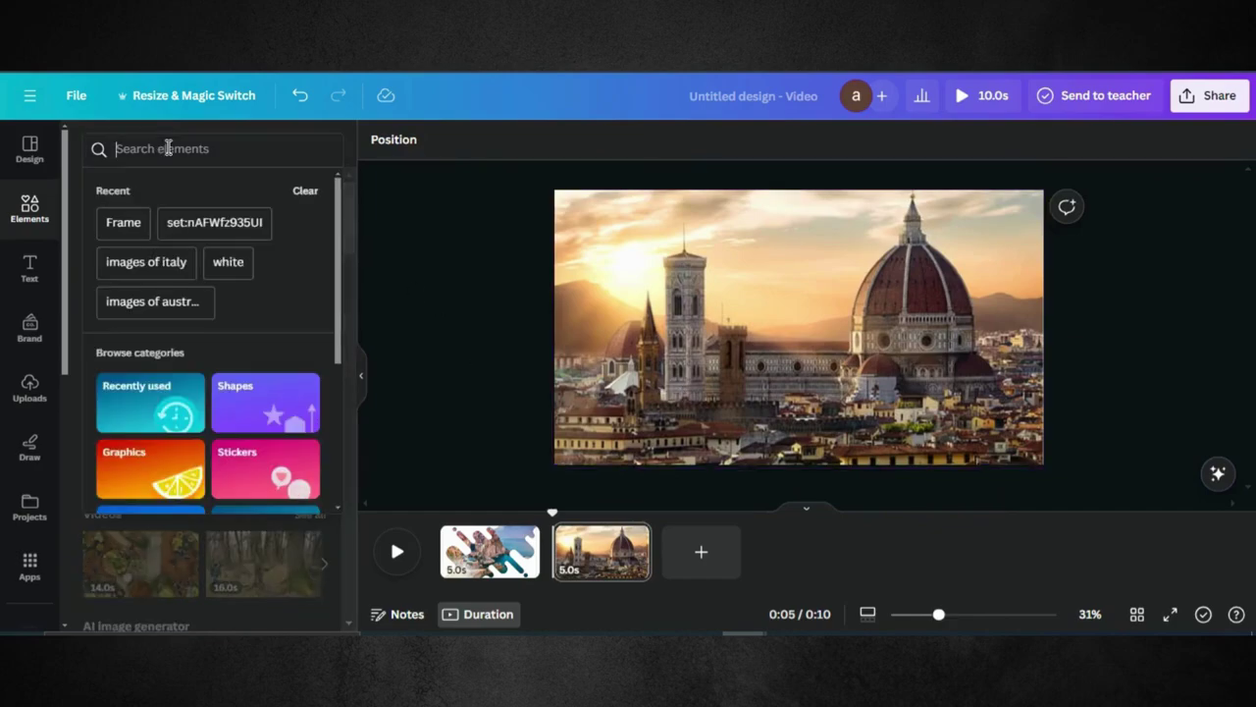
Add the dark dripping-edge shape from the graphics search and shift it left on the cathedral page
left_click(205, 223)
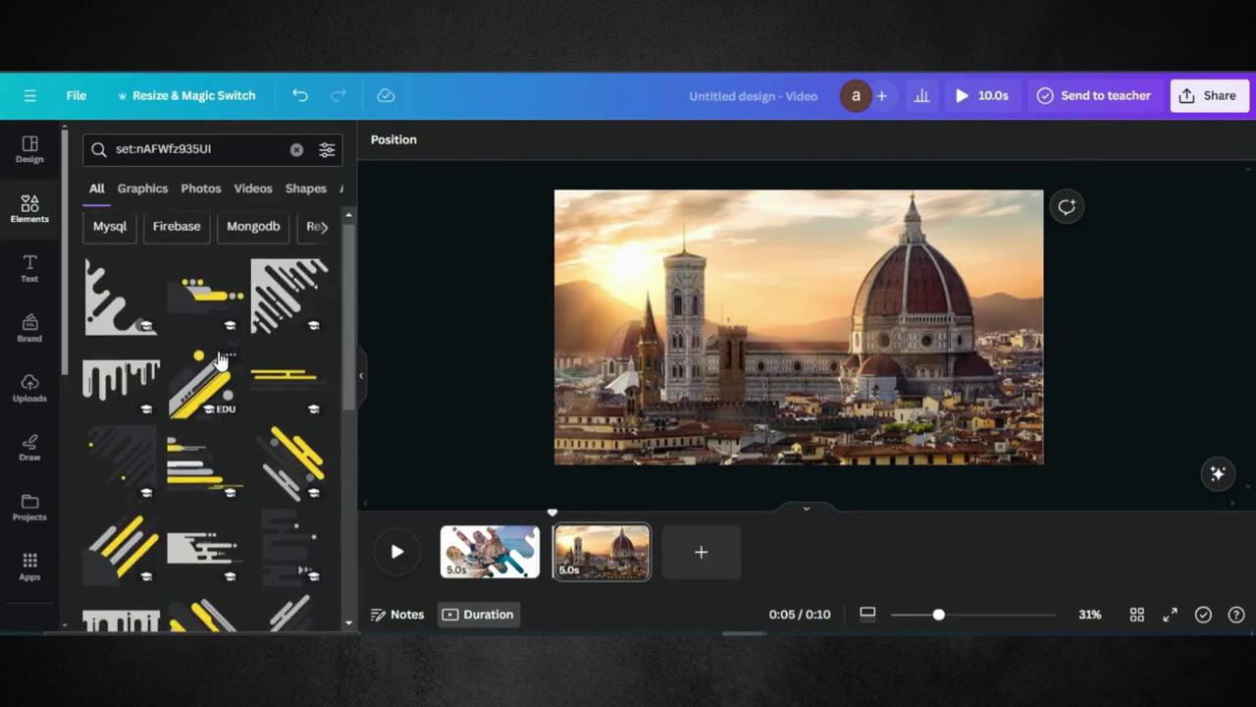
scroll(221, 363, "down", 3)
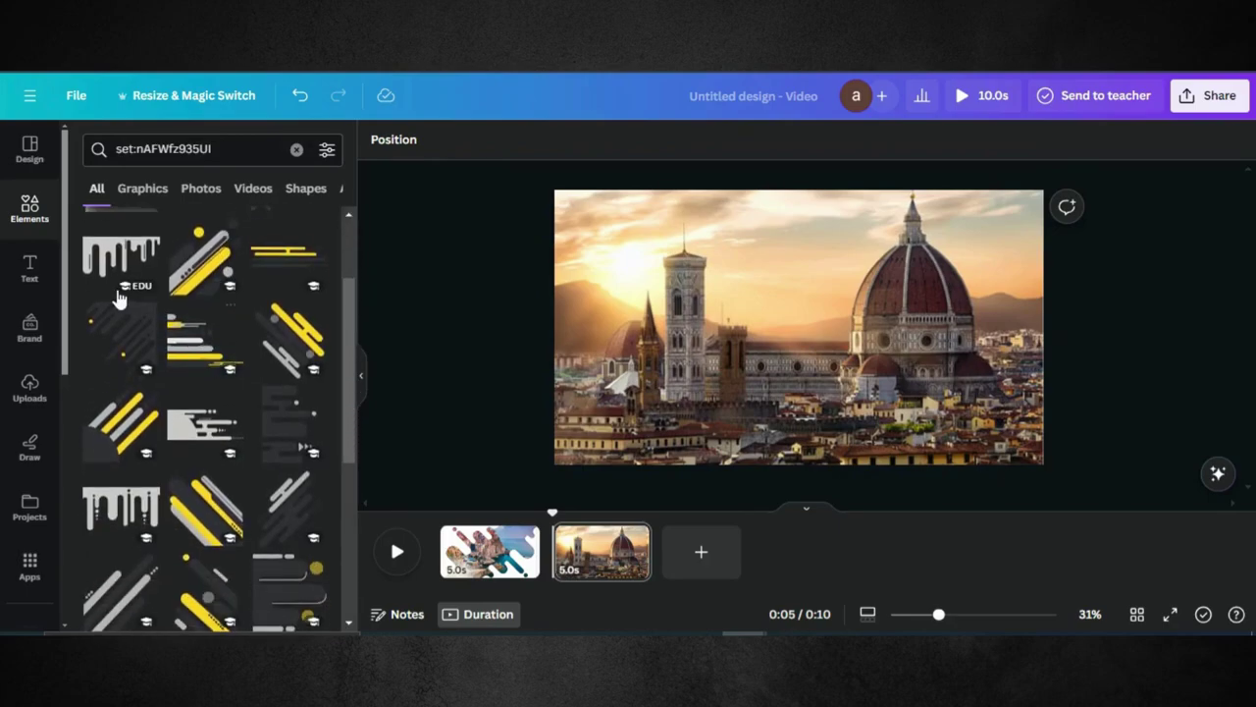
mouse_move(120, 378)
left_click(116, 270)
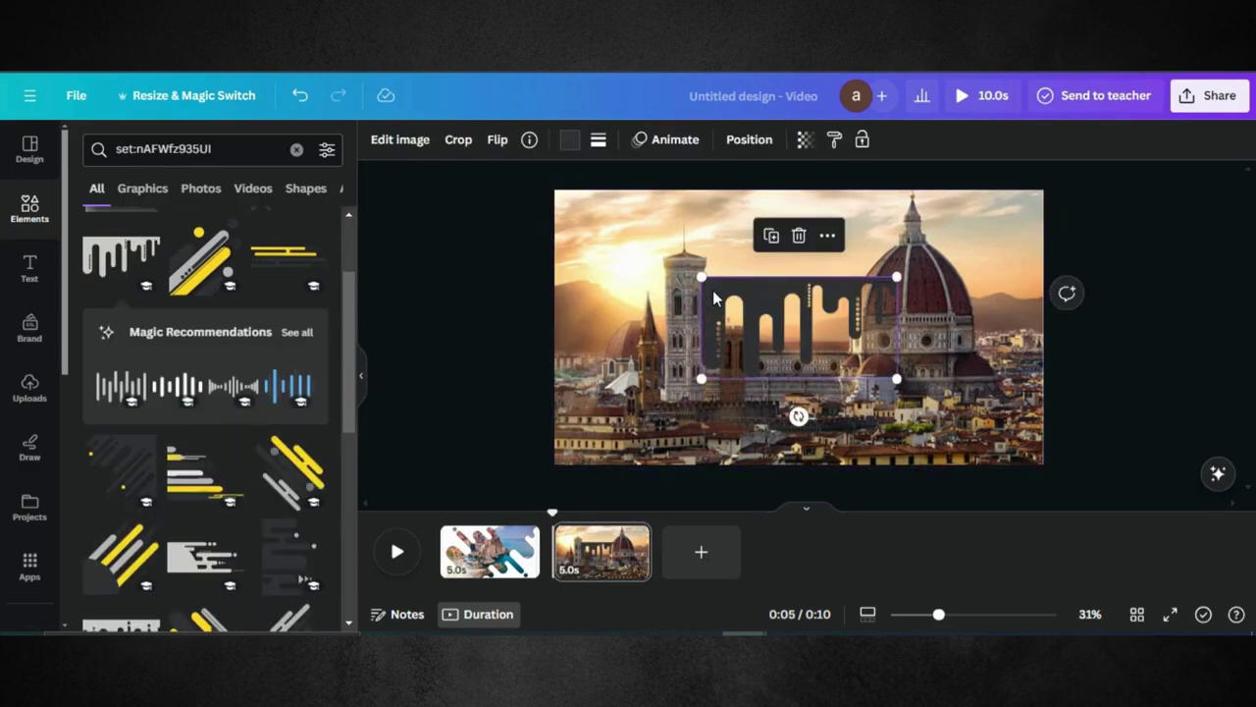
left_click_drag(726, 294, 586, 297)
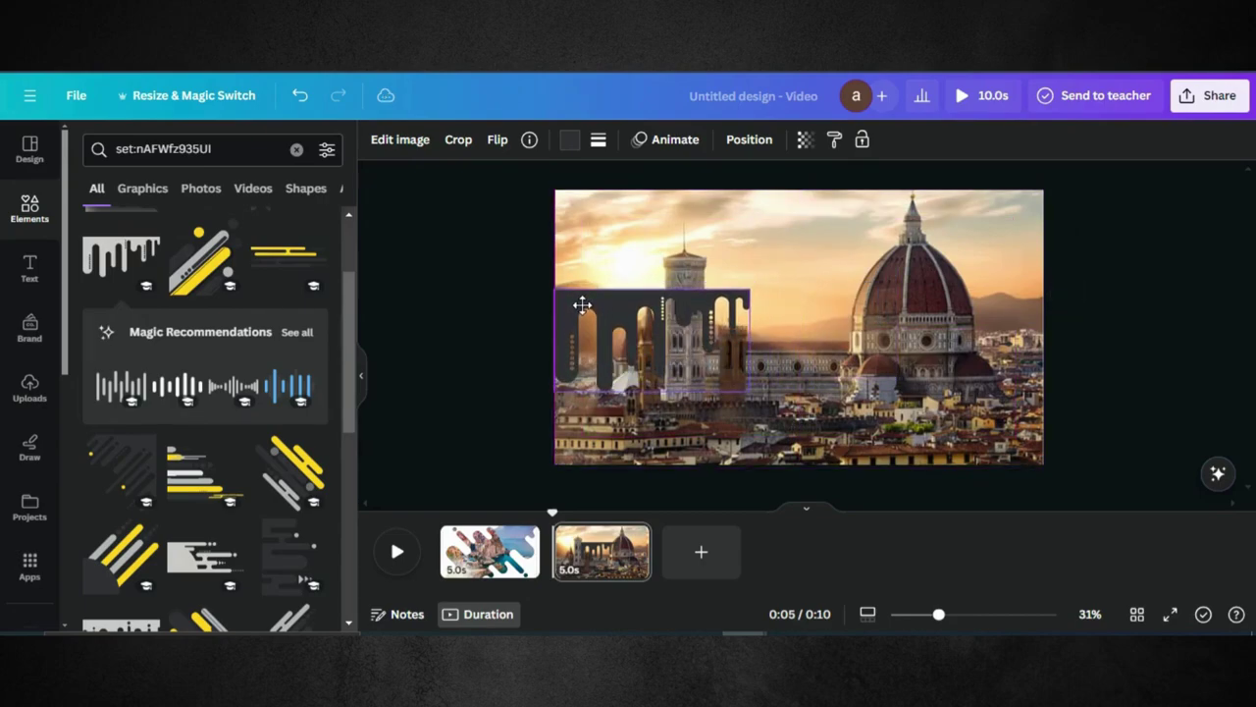
left_click_drag(581, 298, 581, 313)
Enlarge the drip shape, flip it vertically, and move it to the upper-left
left_click_drag(749, 400, 825, 459)
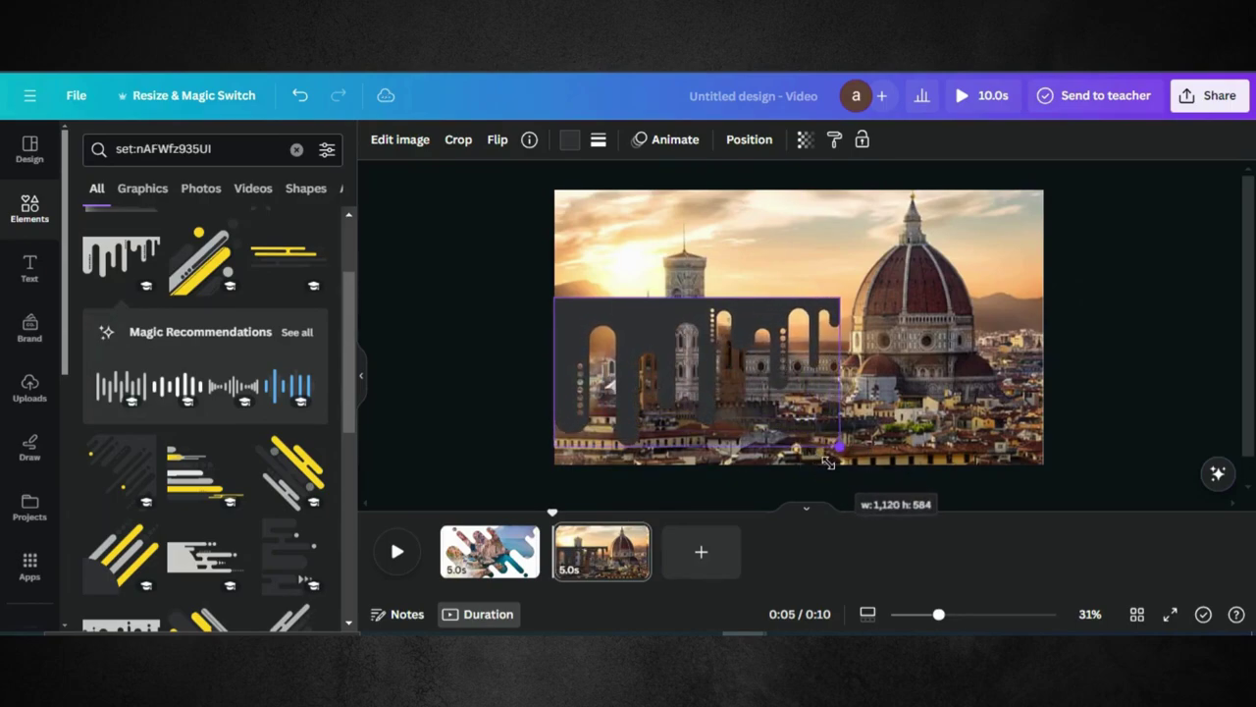
left_click_drag(825, 460, 832, 463)
left_click_drag(695, 317, 694, 330)
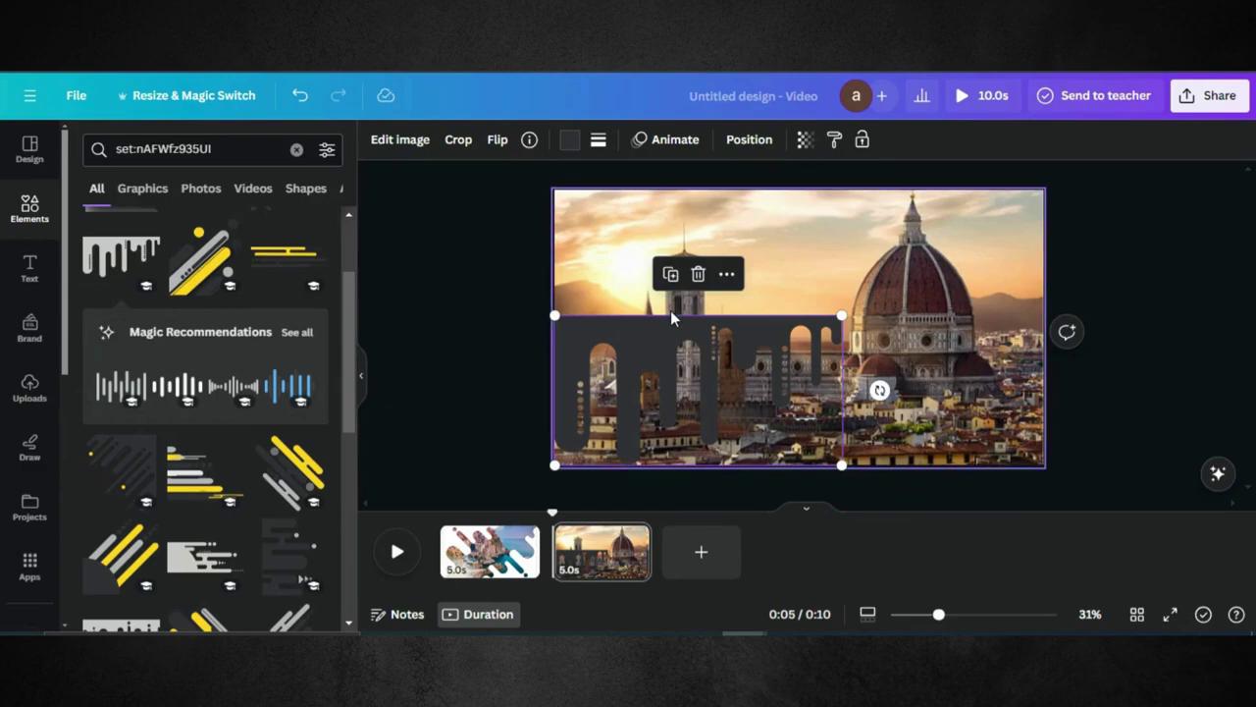
left_click(496, 147)
left_click(538, 216)
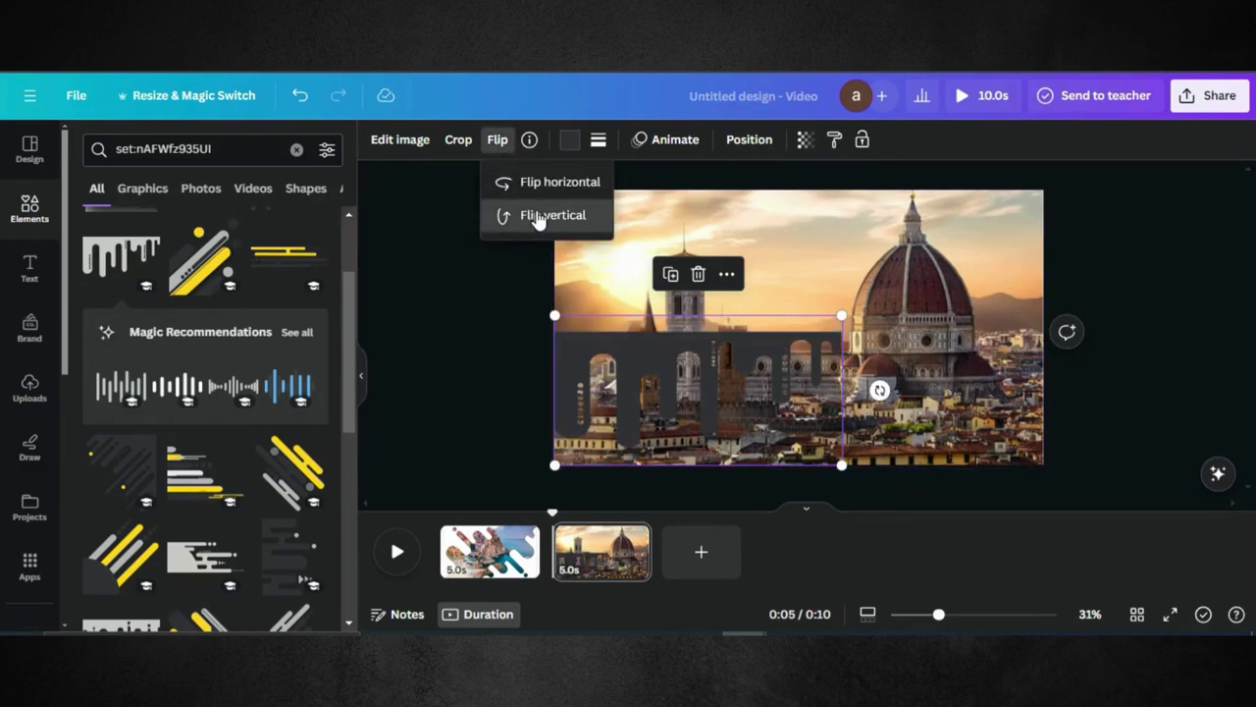
left_click_drag(634, 370, 635, 255)
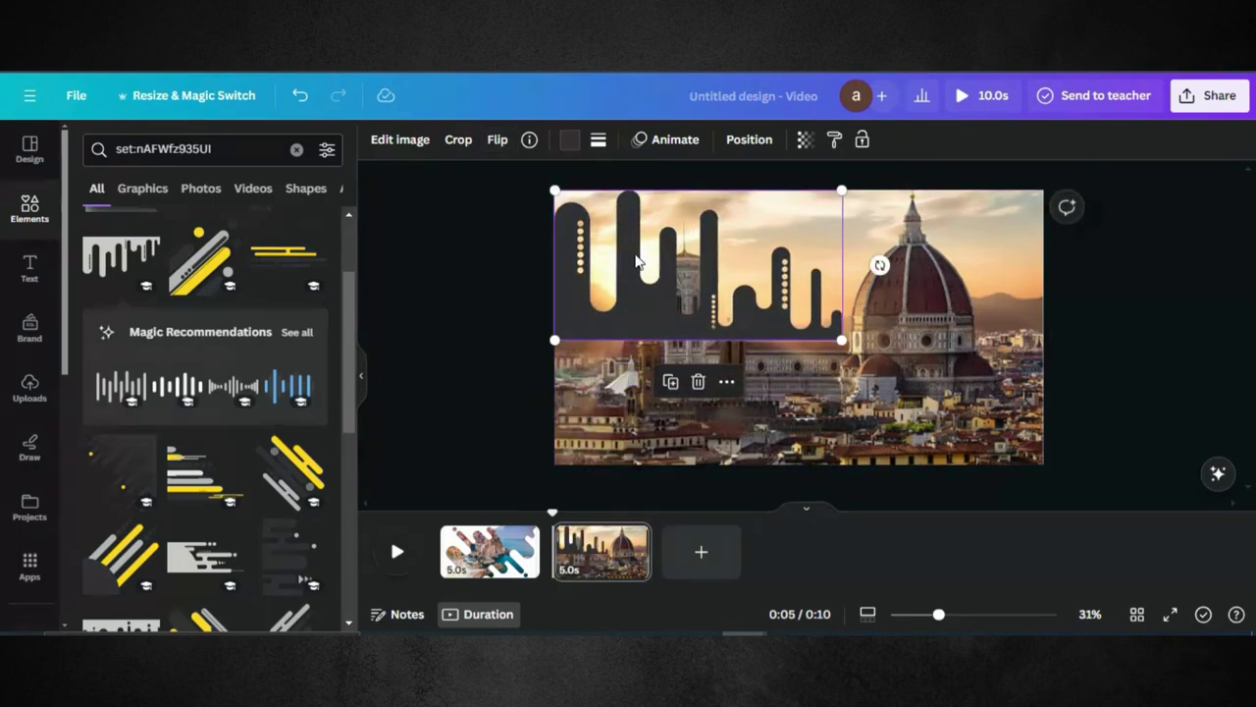
Clear the Elements search and scroll down to the Shapes section
left_click(297, 149)
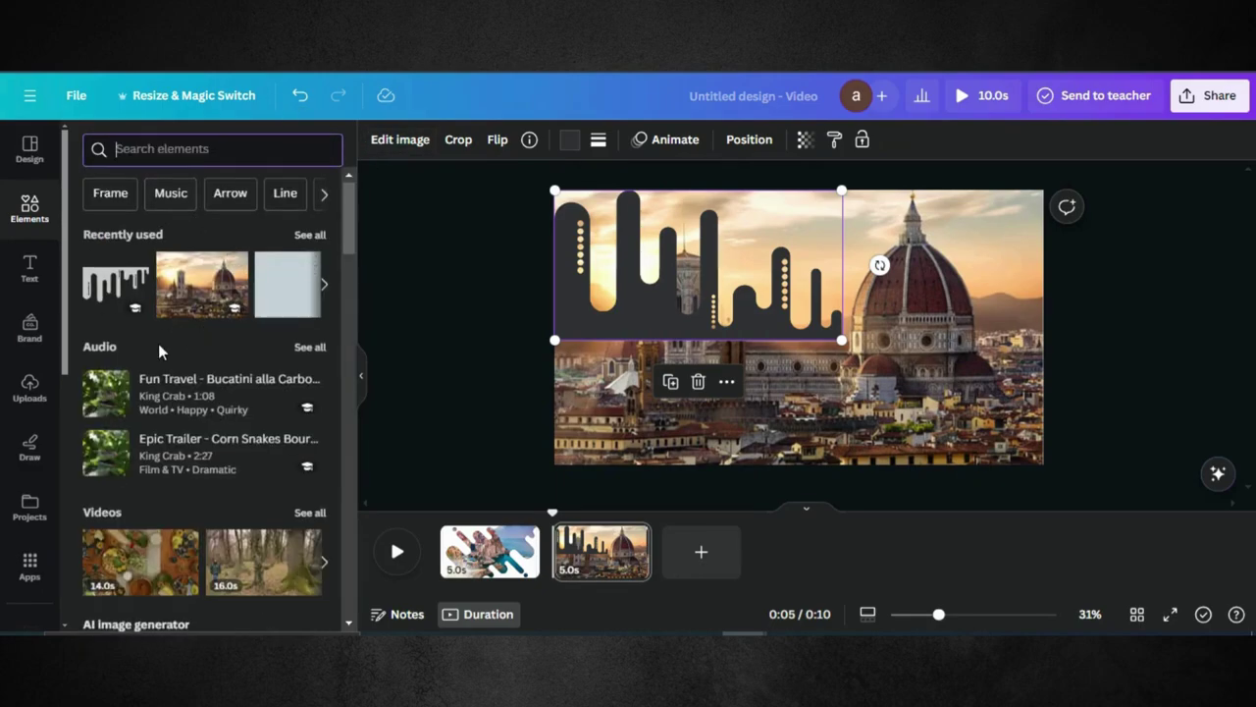
scroll(158, 344, "down", 2)
scroll(158, 343, "down", 2)
scroll(158, 343, "down", 2)
scroll(158, 343, "down", 2)
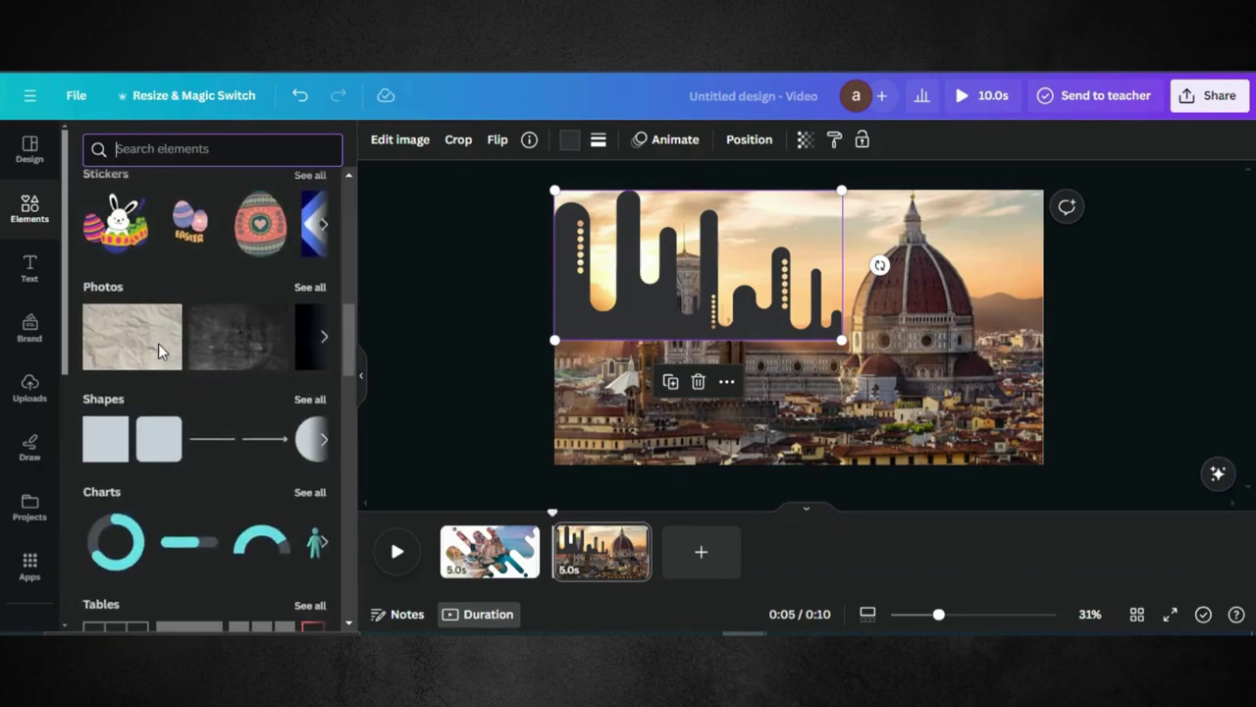
Add a square and stretch it into a rectangle filling the lower-left beneath the drips
left_click(104, 438)
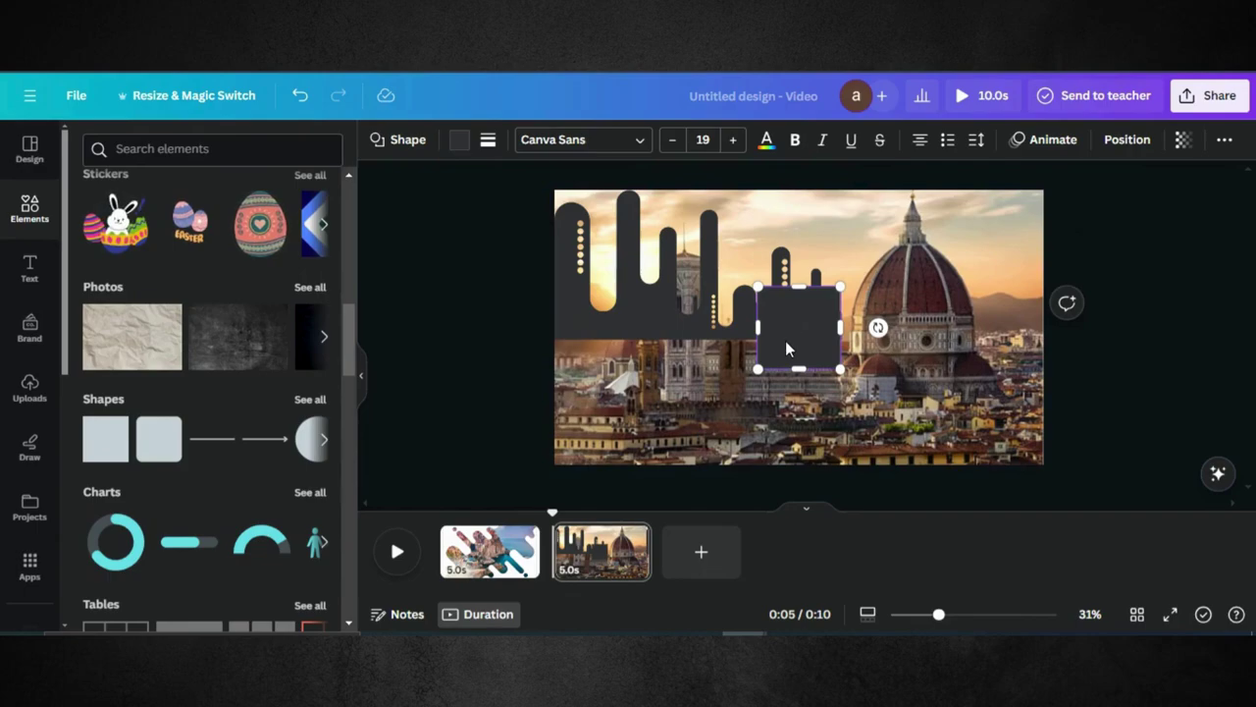
mouse_move(786, 339)
left_mouse_down()
mouse_move(586, 387)
mouse_move(836, 357)
mouse_move(842, 380)
left_mouse_up()
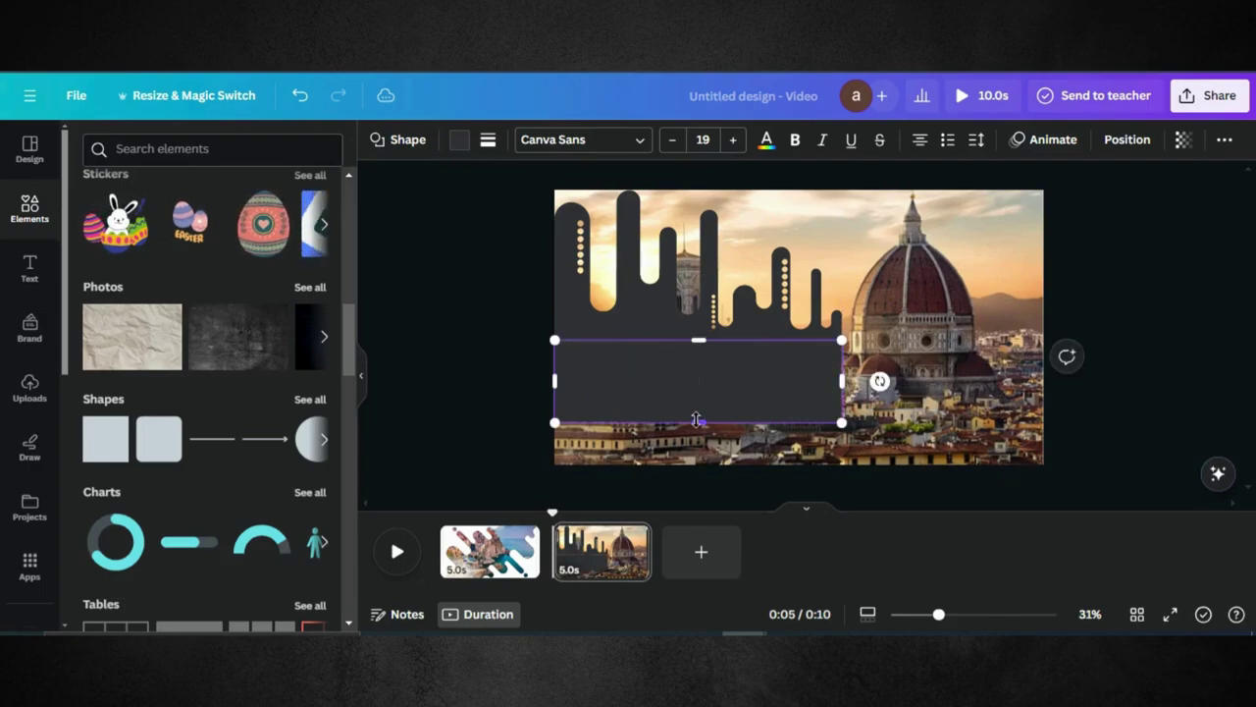
left_click_drag(696, 420, 694, 469)
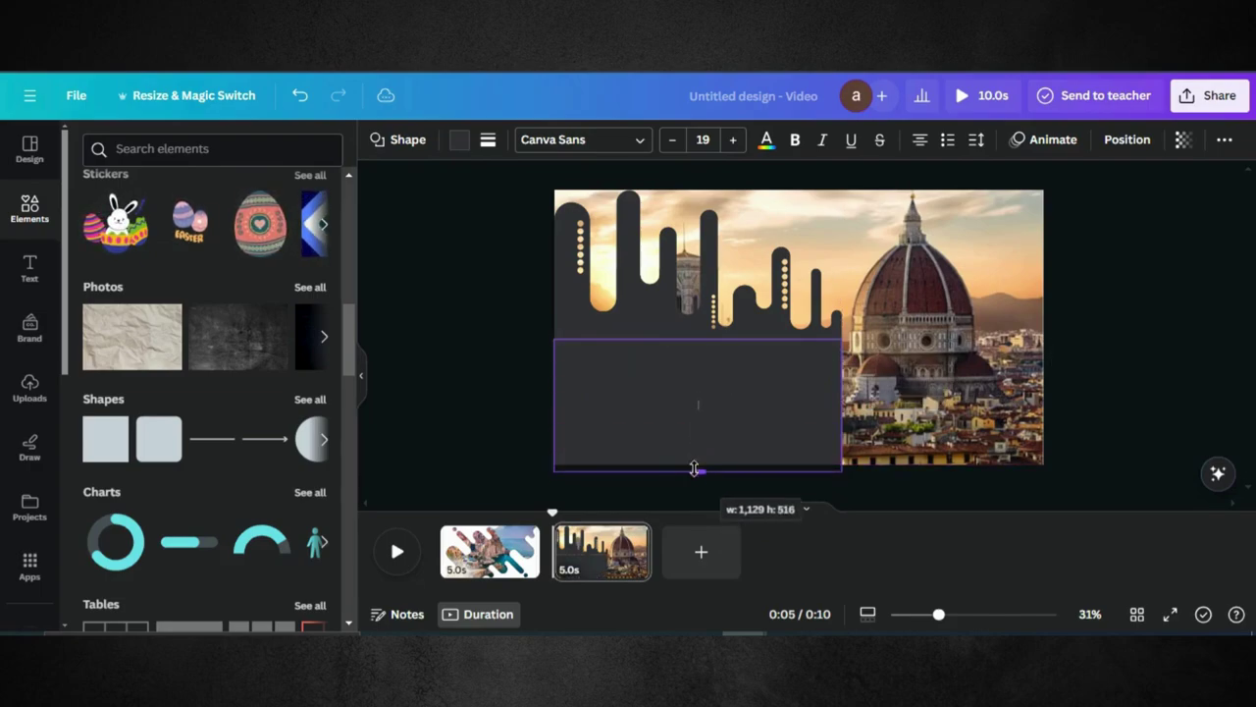
left_click(435, 368)
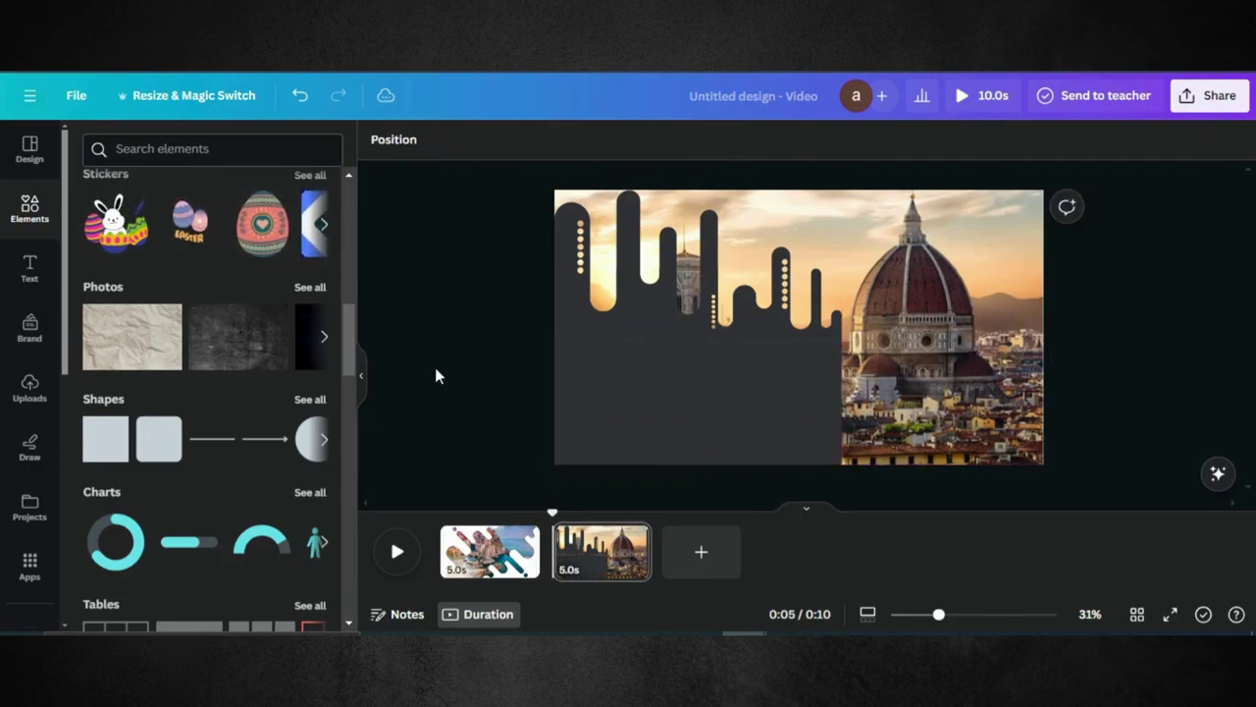
Change the rectangle's colour to white
left_click(696, 408)
key("ctrl+a")
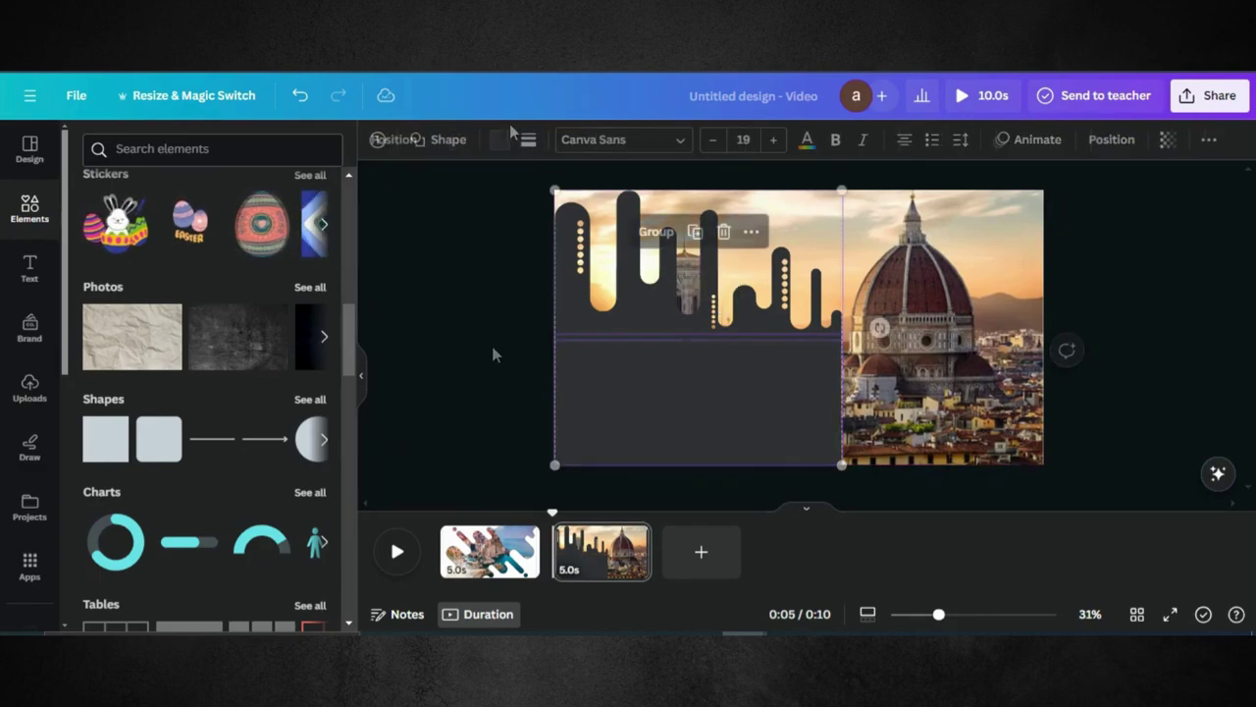
left_click(499, 140)
left_click(225, 240)
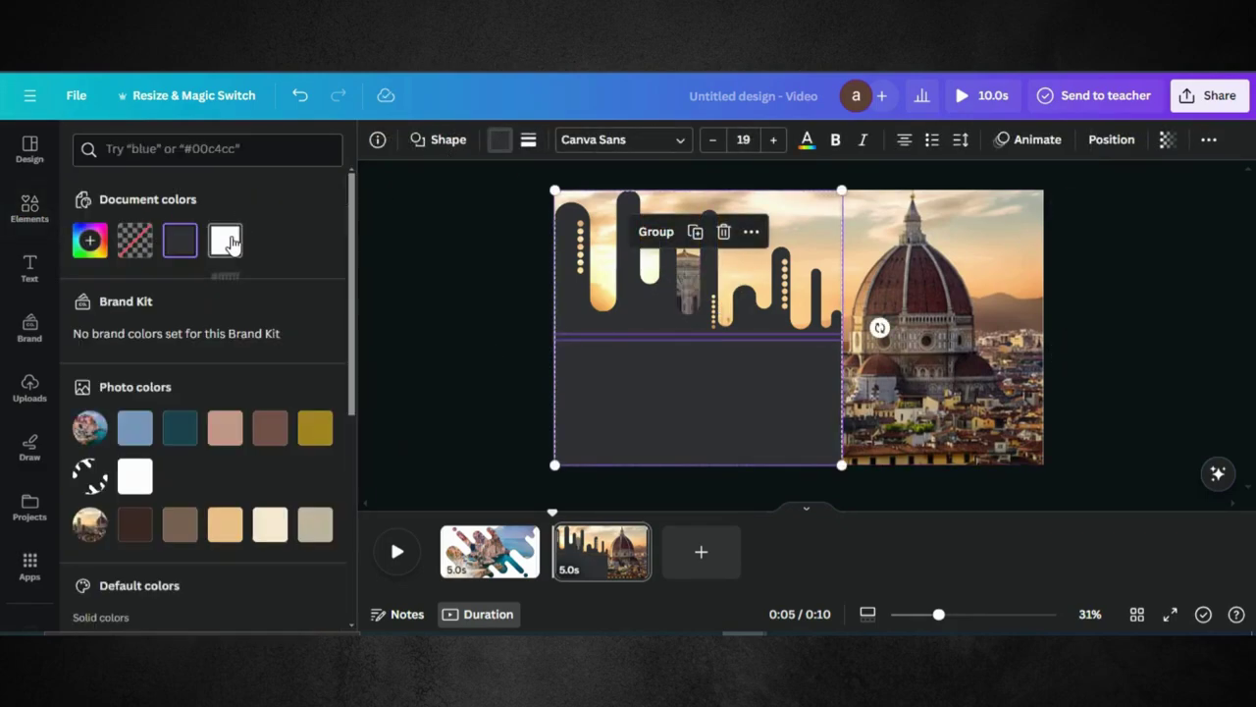
left_click(439, 304)
left_click(456, 300)
Change the drip shape's colour to white
left_click(601, 312)
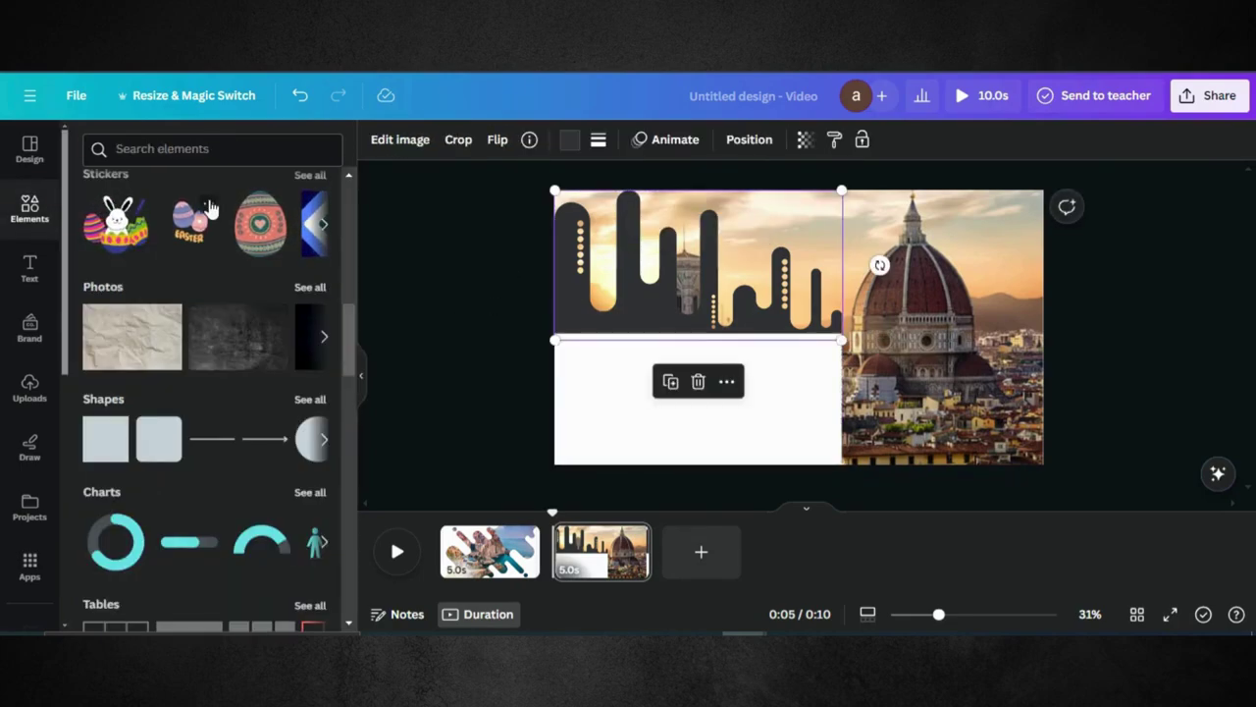
left_click(569, 142)
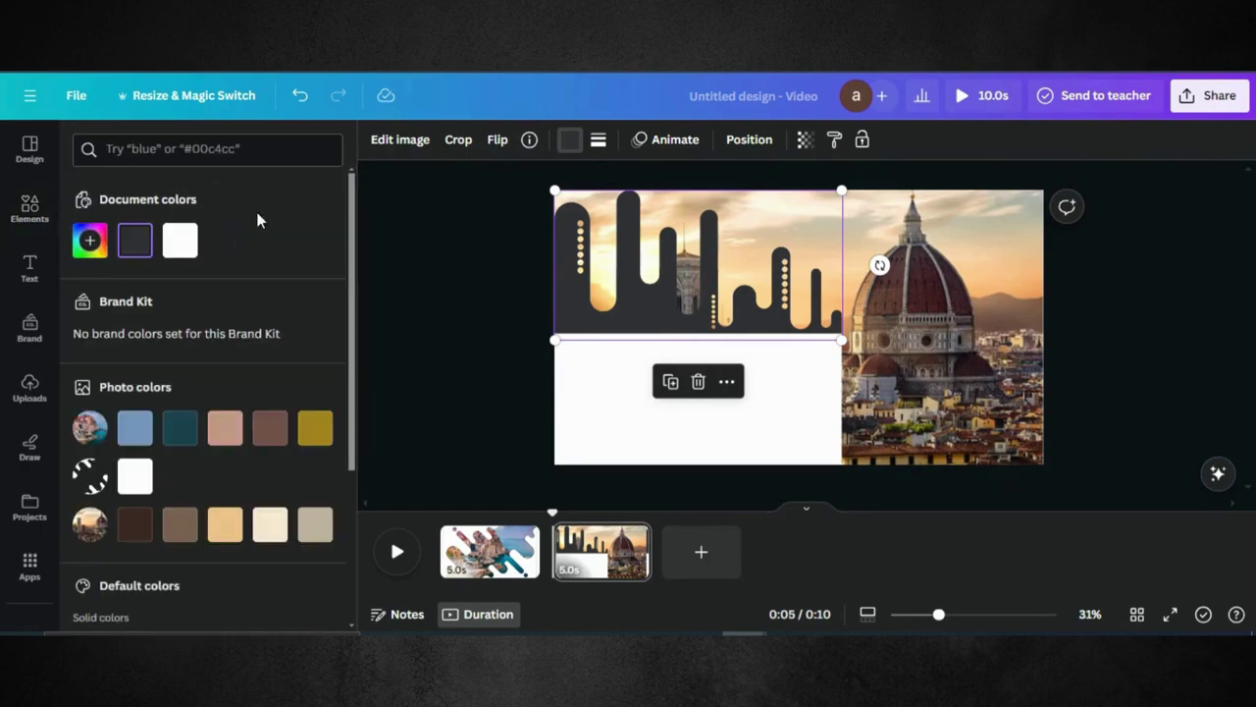
left_click(181, 240)
left_click(434, 244)
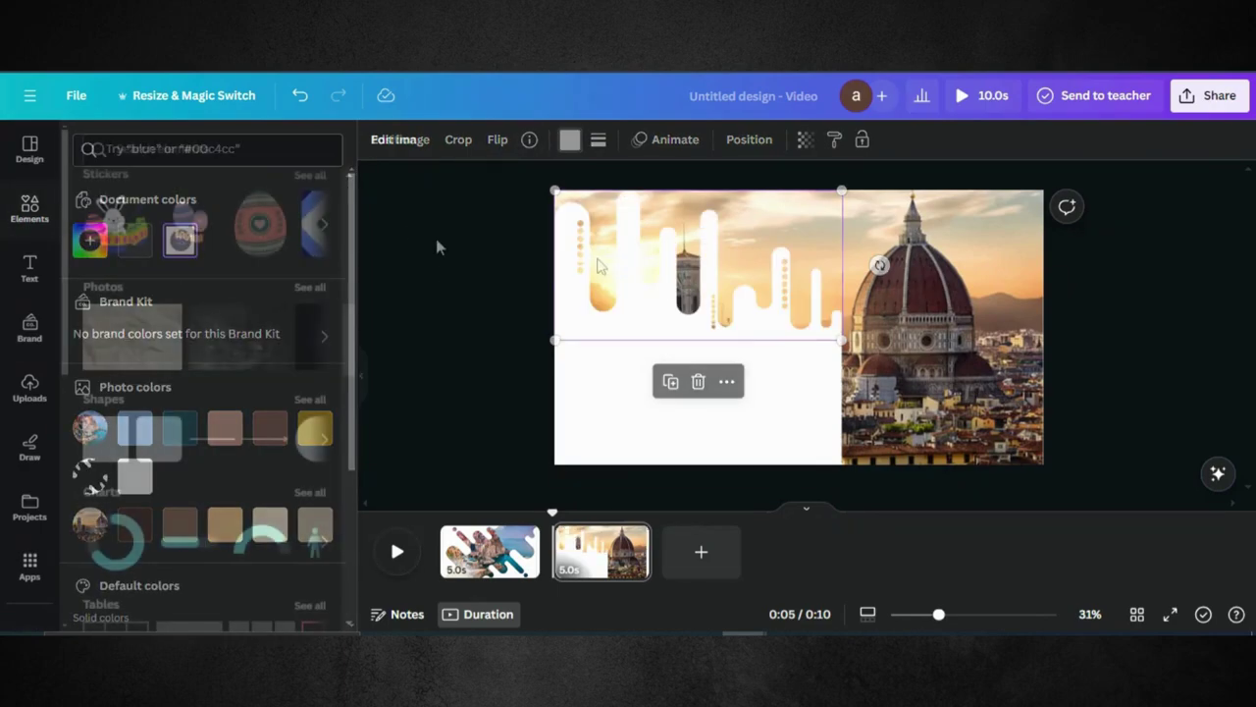
left_click(663, 283)
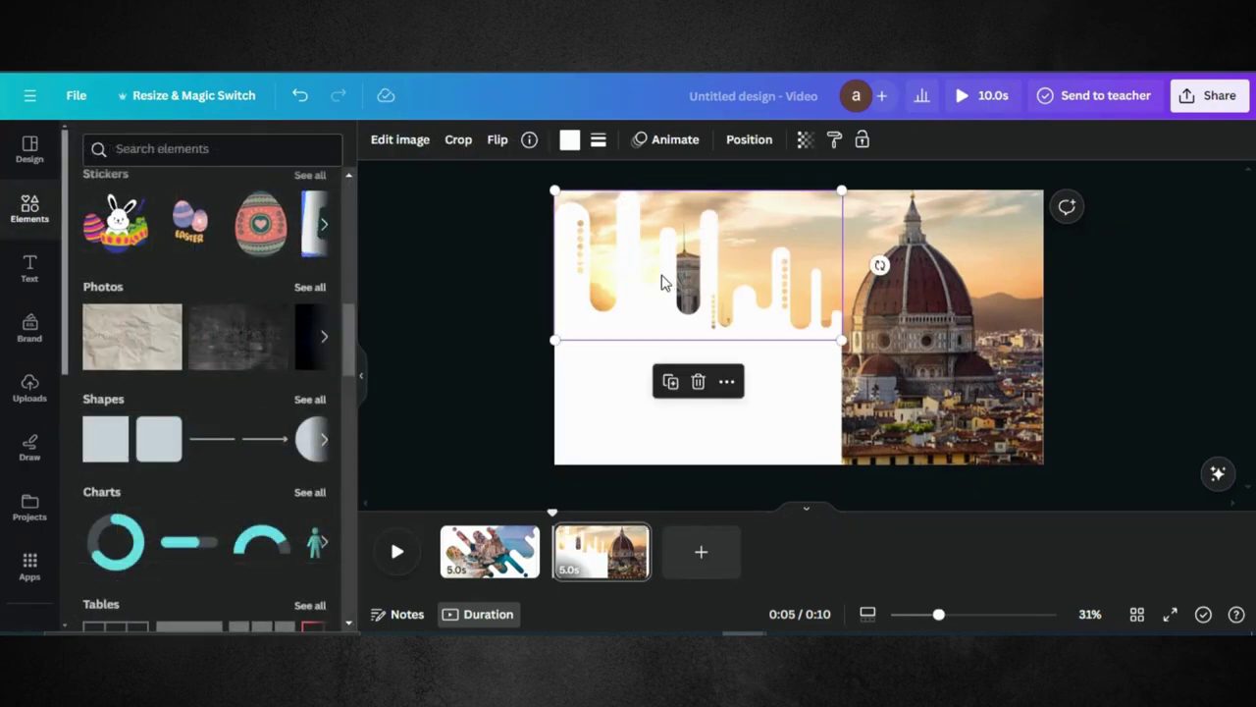
Move the white rectangle up to the top-left, setting the drip shape aside and back
left_click_drag(662, 282, 878, 283)
mouse_move(717, 398)
left_mouse_down()
mouse_move(687, 271)
mouse_move(716, 241)
left_mouse_up()
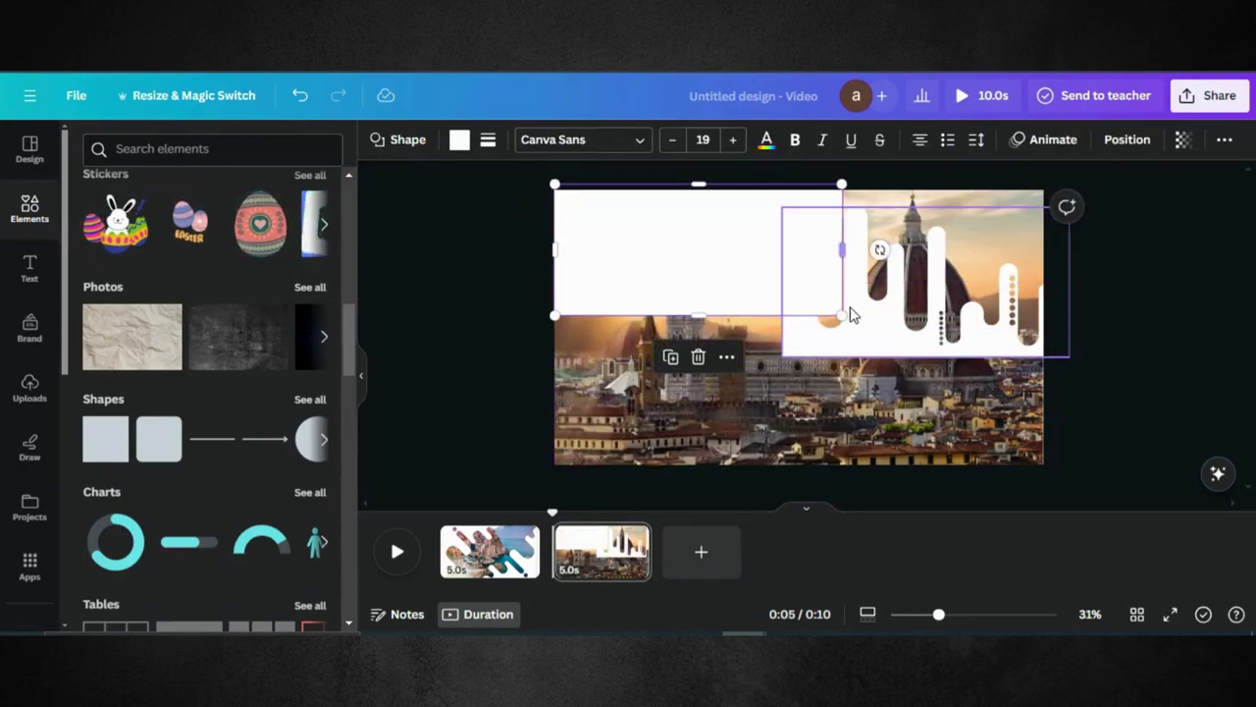
mouse_move(867, 330)
left_mouse_down()
mouse_move(674, 384)
mouse_move(672, 396)
left_mouse_up()
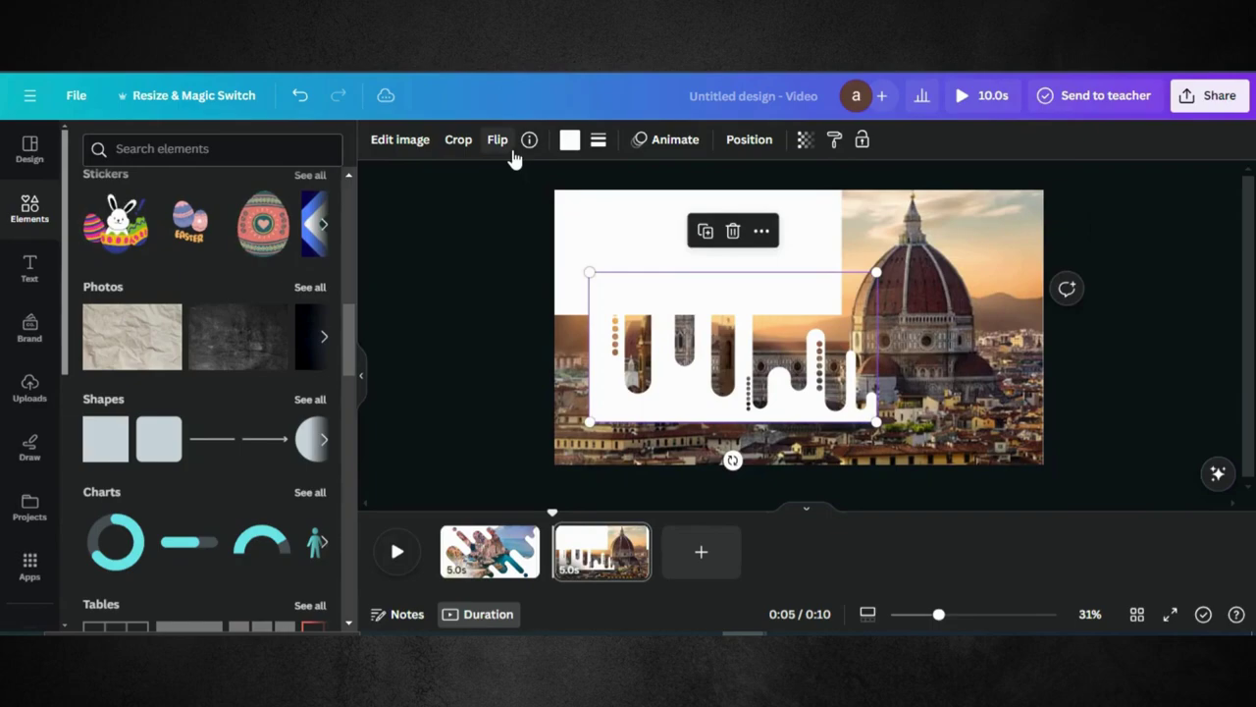
Flip the drips vertically so they hang downward, aligned under the panel at lower-left
left_click(498, 139)
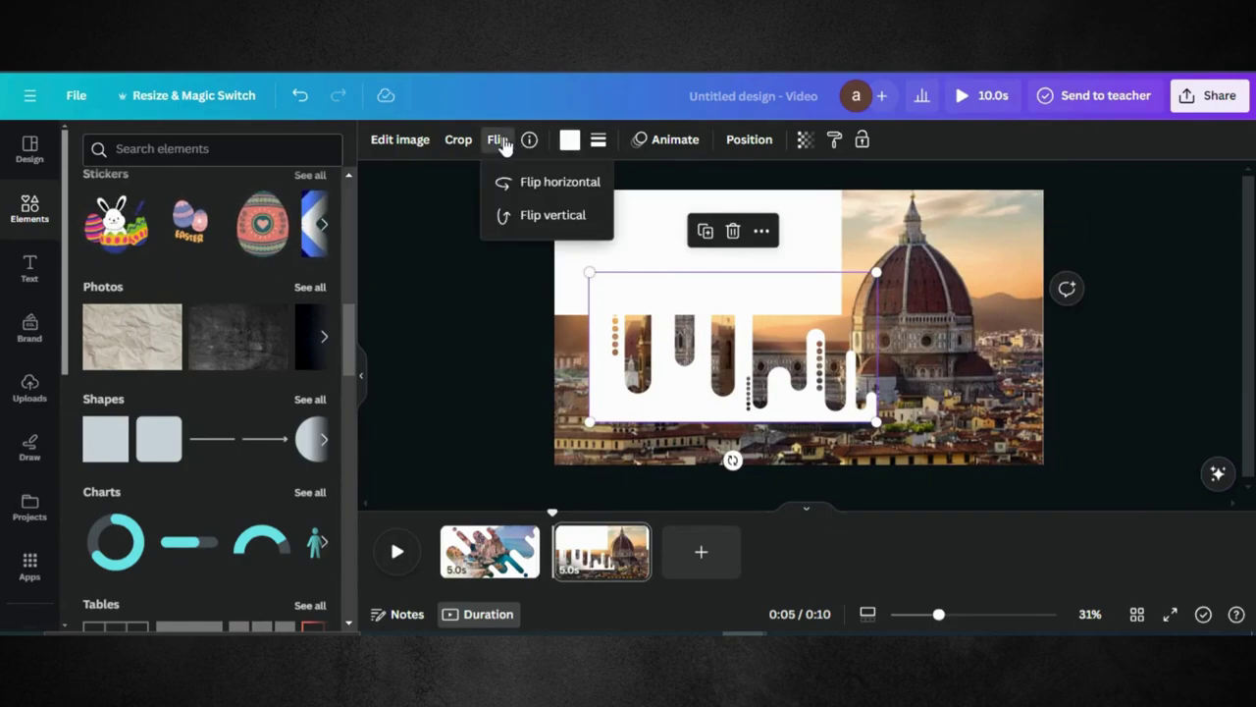
left_click(527, 217)
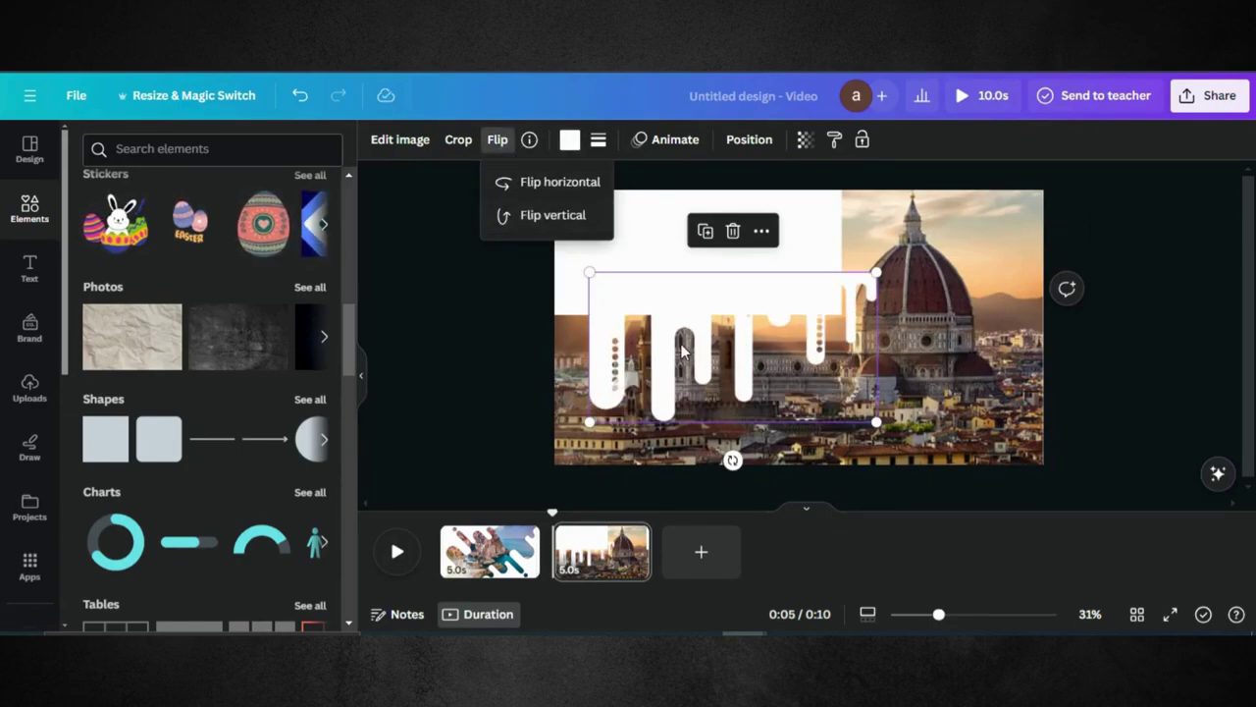
left_click_drag(685, 348, 649, 386)
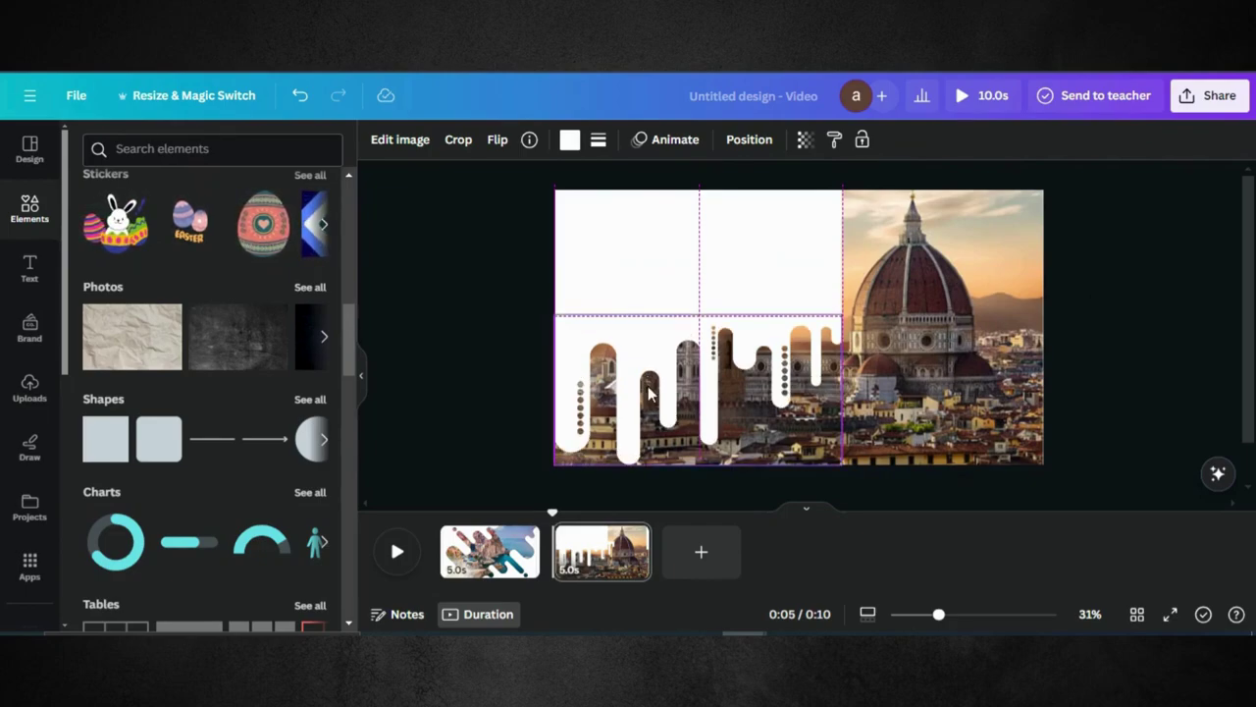
left_click(453, 354)
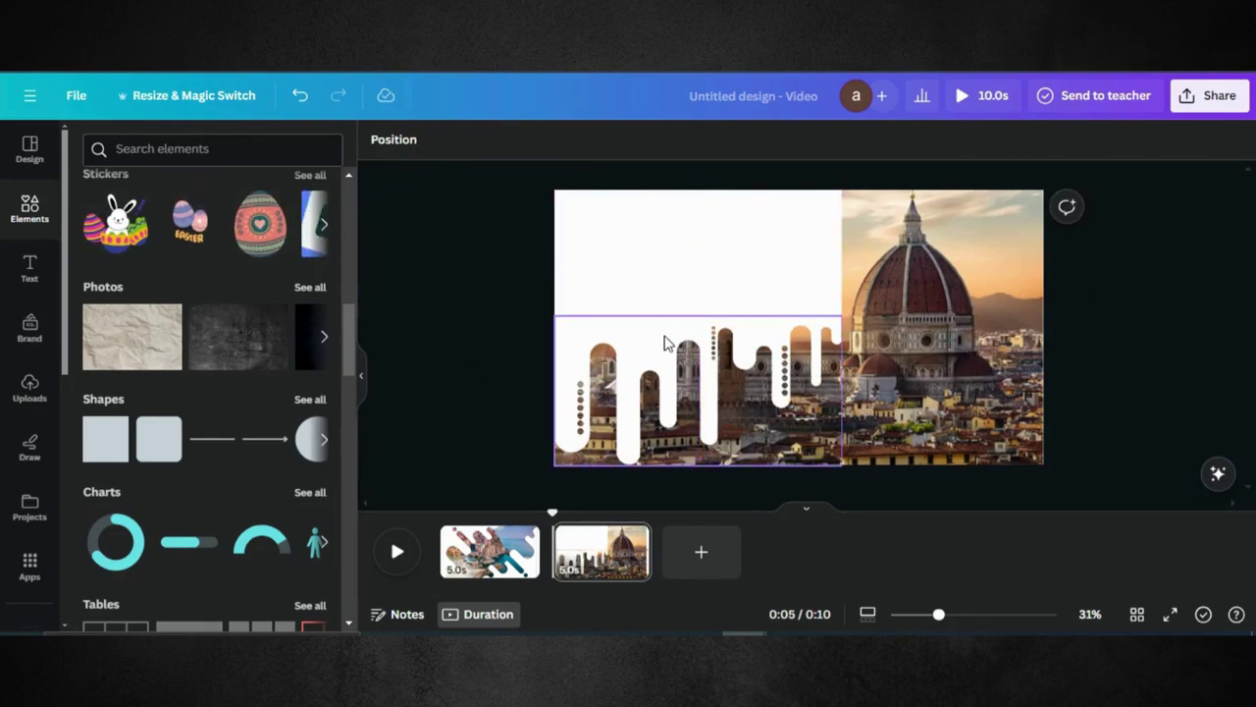
left_click(660, 345)
left_click(656, 347)
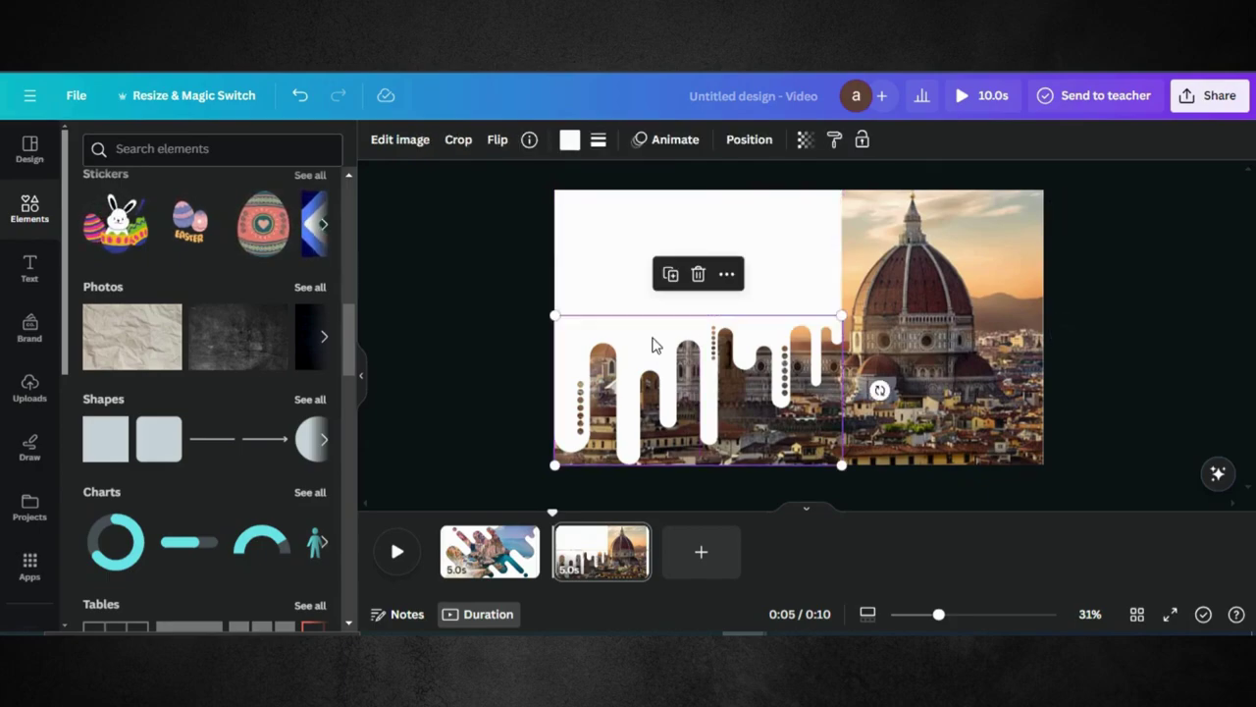
left_click_drag(656, 345, 656, 345)
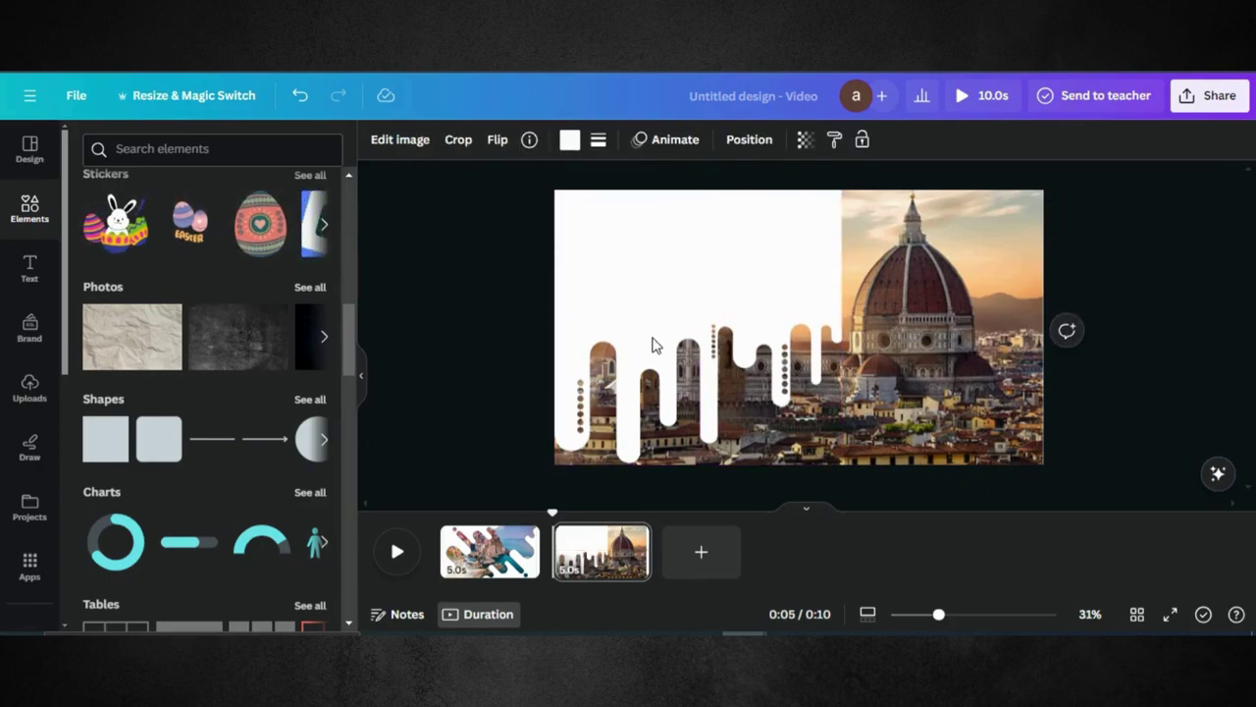
left_click(408, 306)
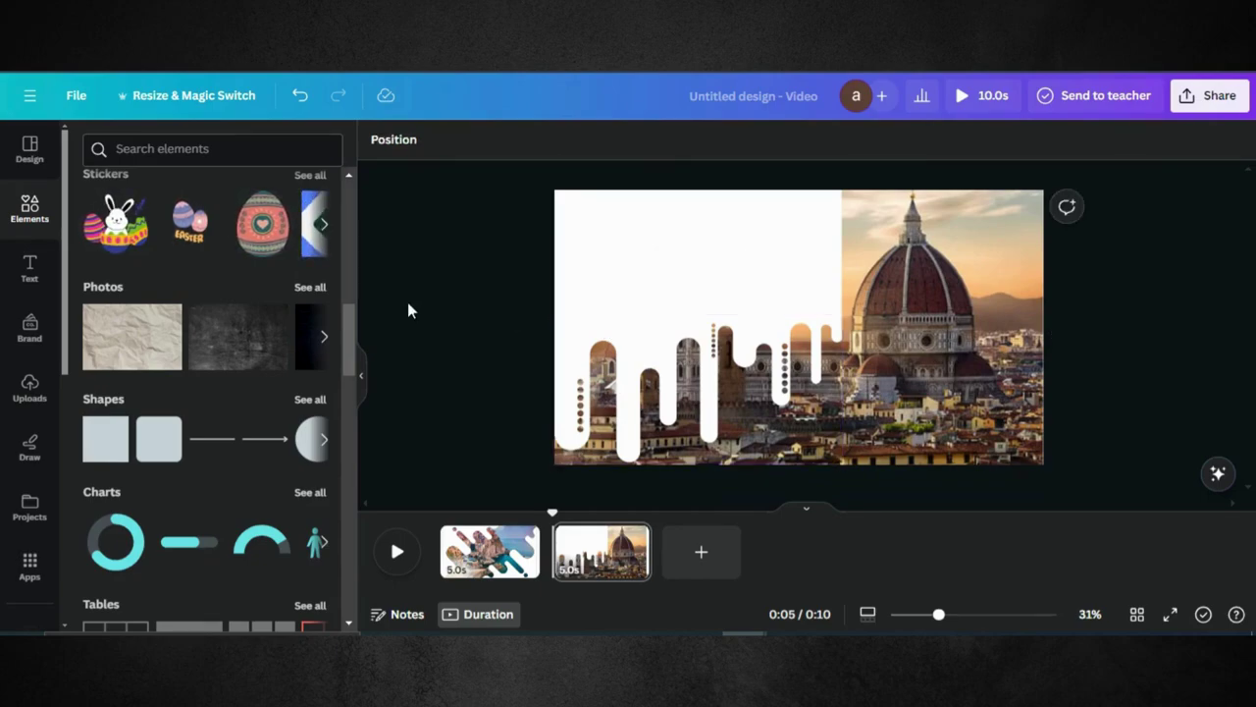
Enlarge the white panel and drips together to about 1,158 × 1,124
left_click_drag(474, 282, 628, 333)
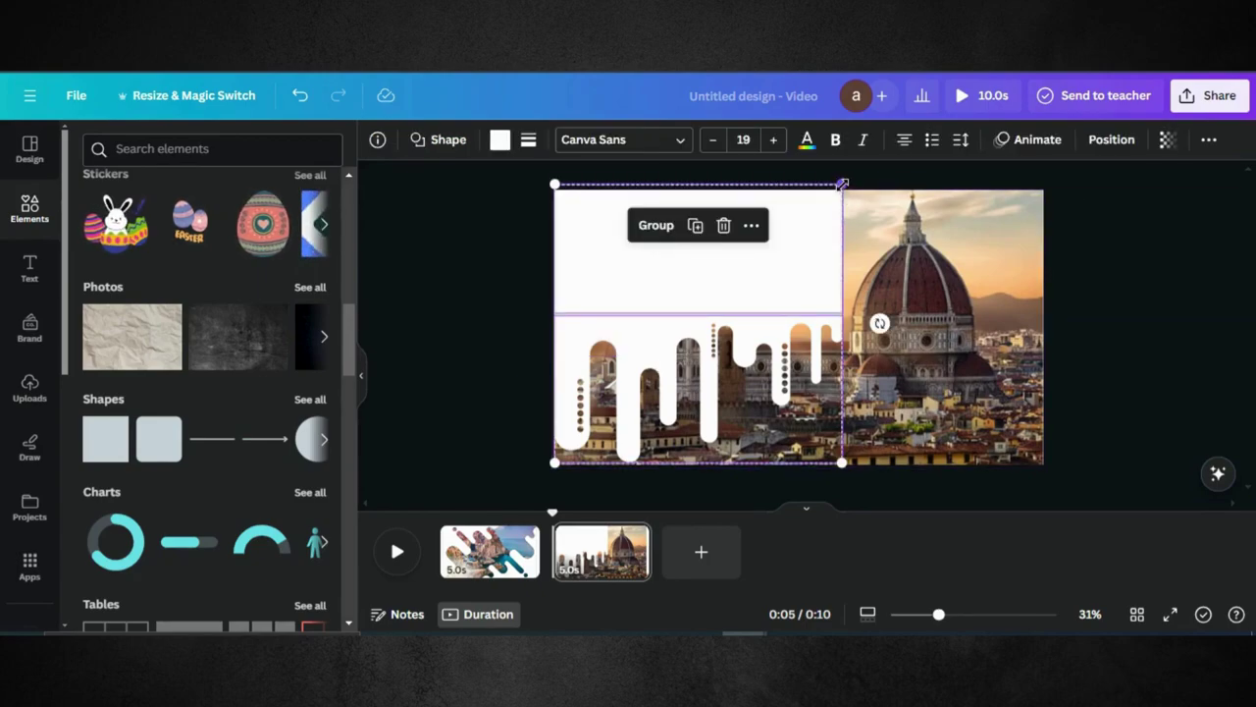
mouse_move(841, 462)
left_mouse_down()
mouse_move(855, 459)
mouse_move(844, 464)
left_mouse_up()
left_click_drag(843, 182, 850, 180)
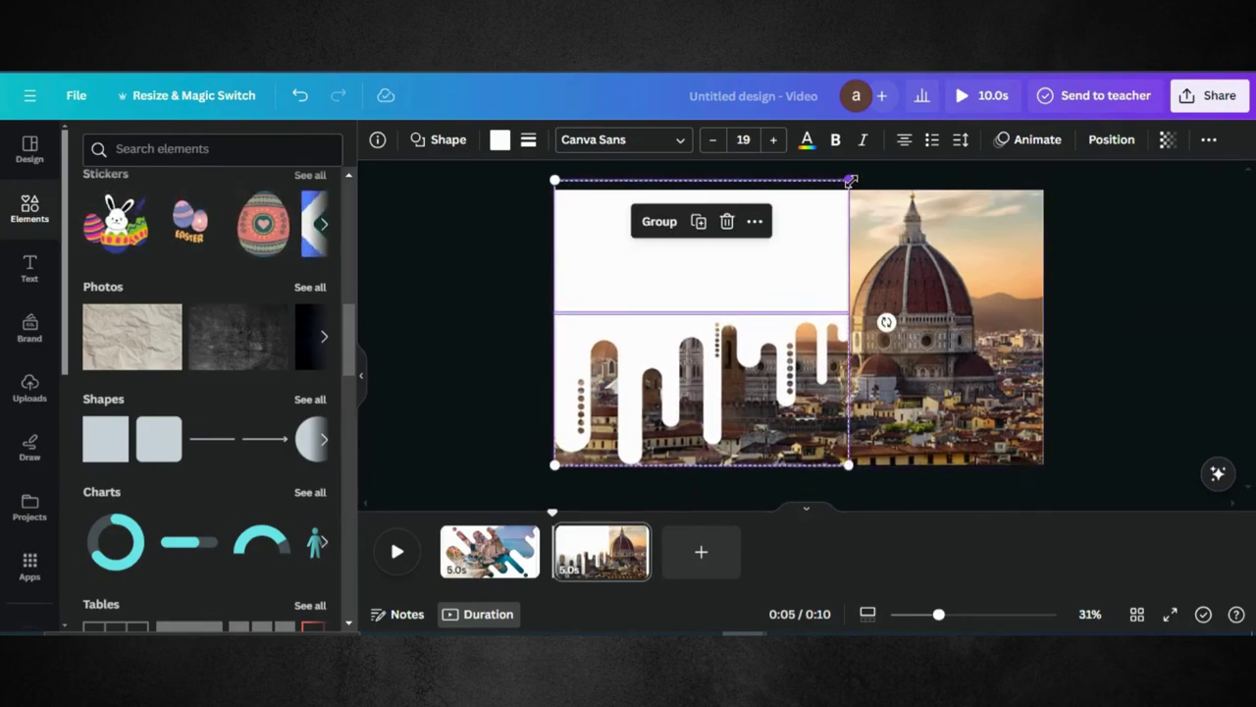
left_click(1146, 324)
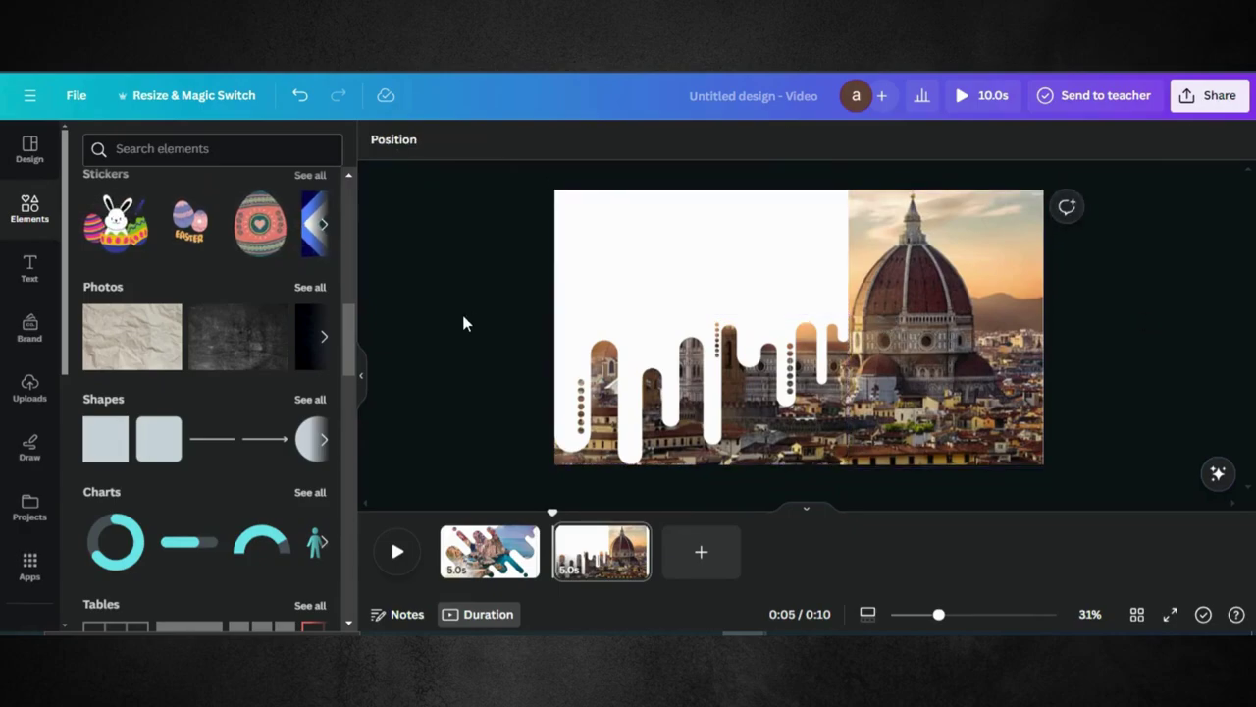